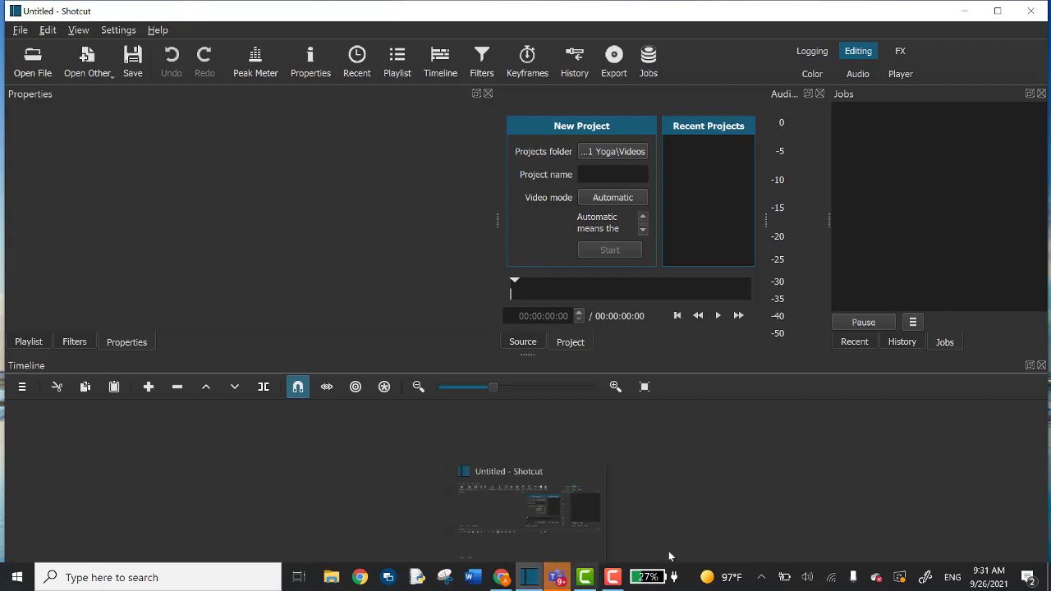
Load Video1.mp4 from the D:\sources\2022\grade9 W4 folder into the source player.
click(33, 60)
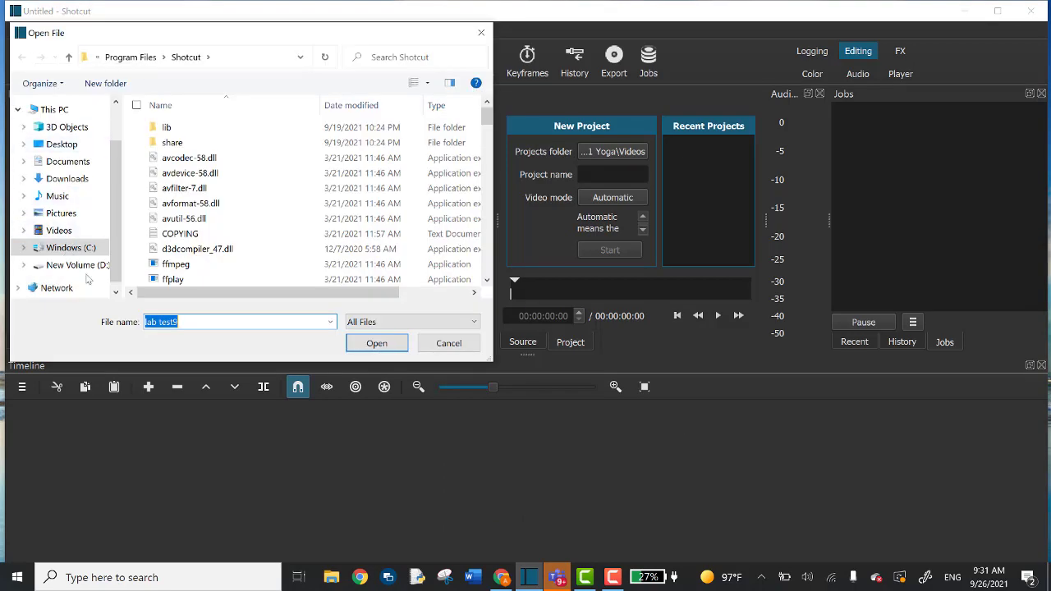
click(78, 264)
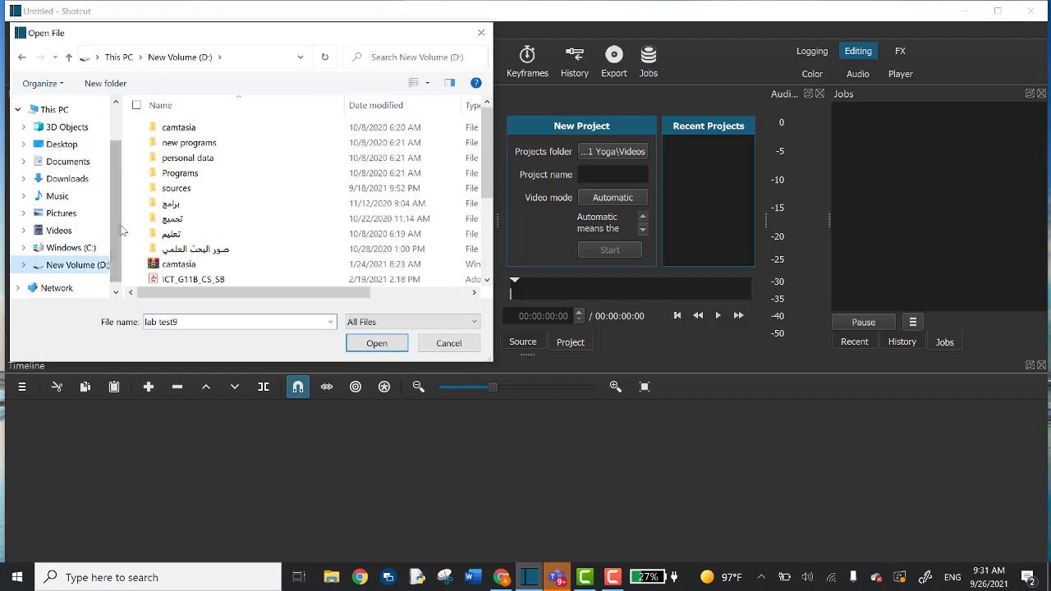
double_click(194, 192)
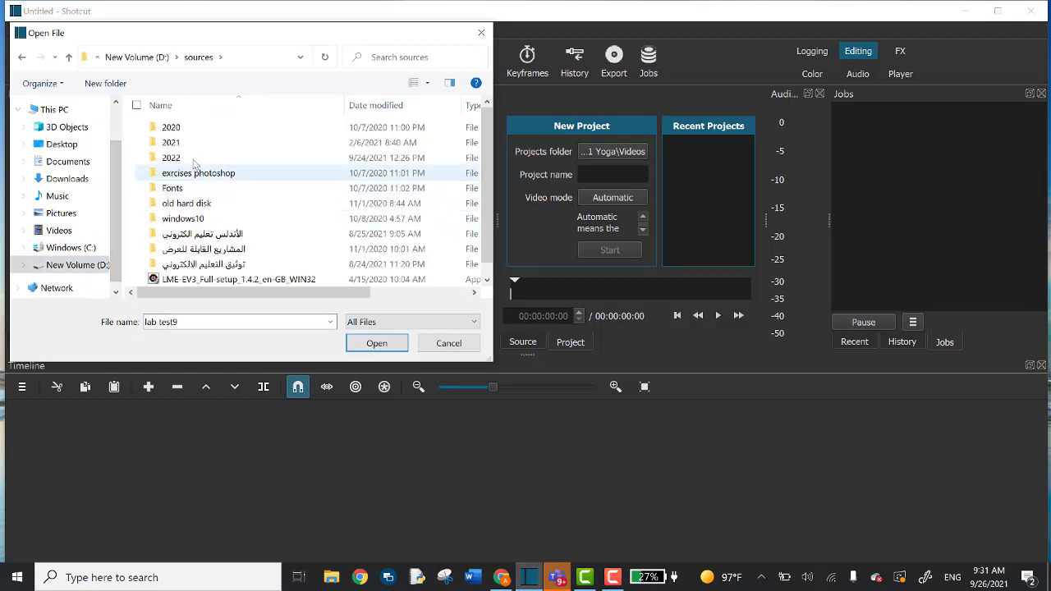
click(198, 161)
double_click(198, 161)
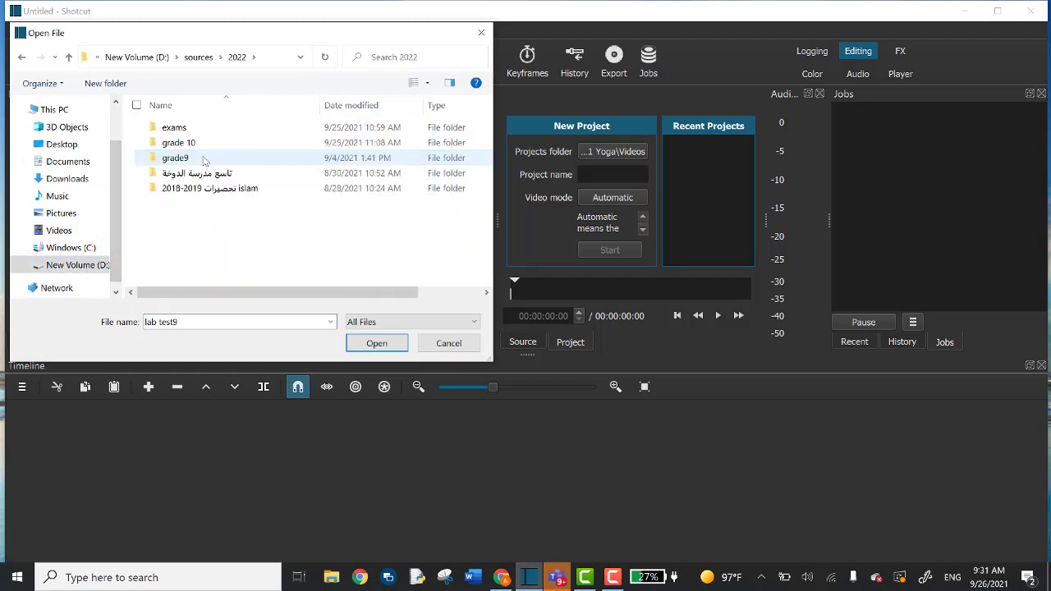
double_click(203, 159)
double_click(192, 128)
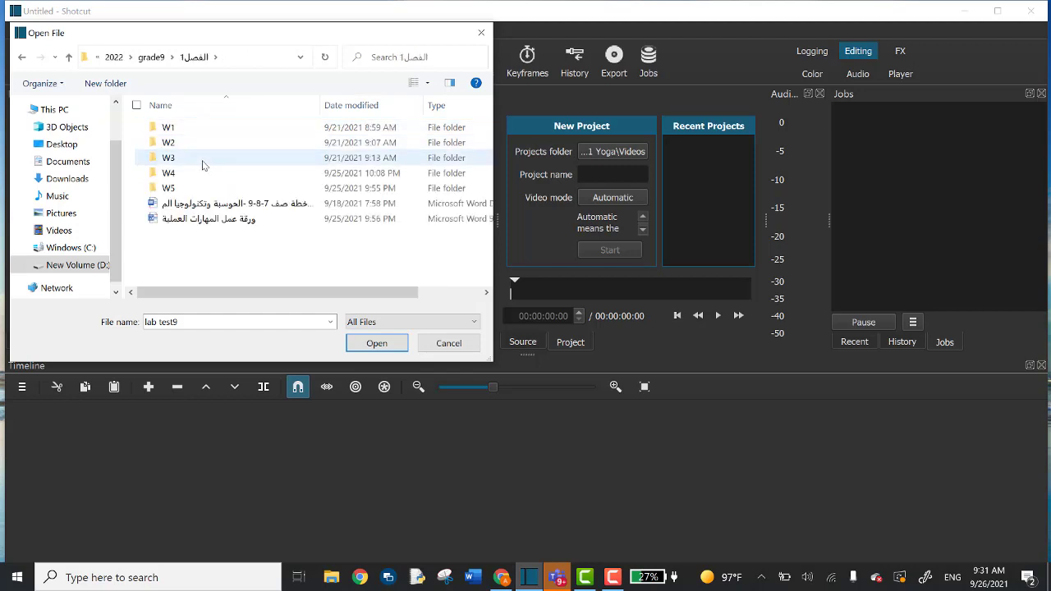
double_click(206, 180)
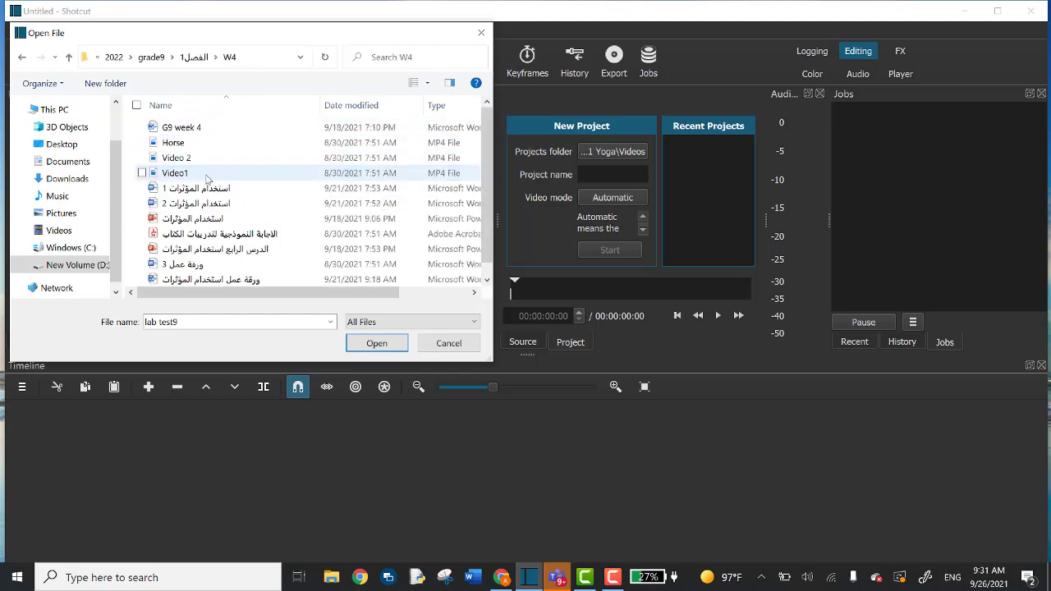
click(222, 177)
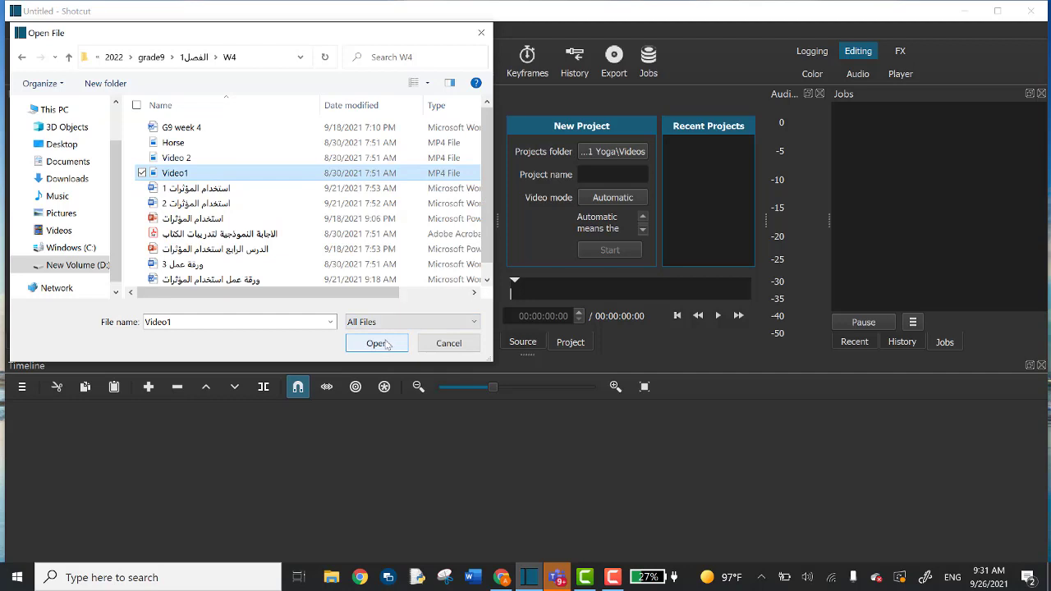
click(378, 344)
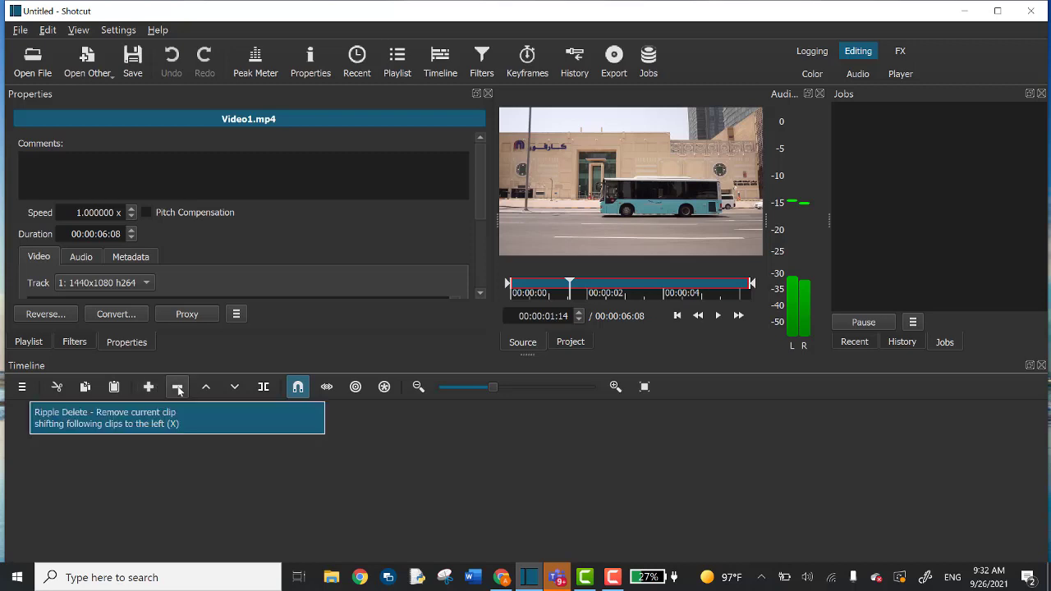
Append Video1 to track V1 and split it into two clips partway through.
click(149, 387)
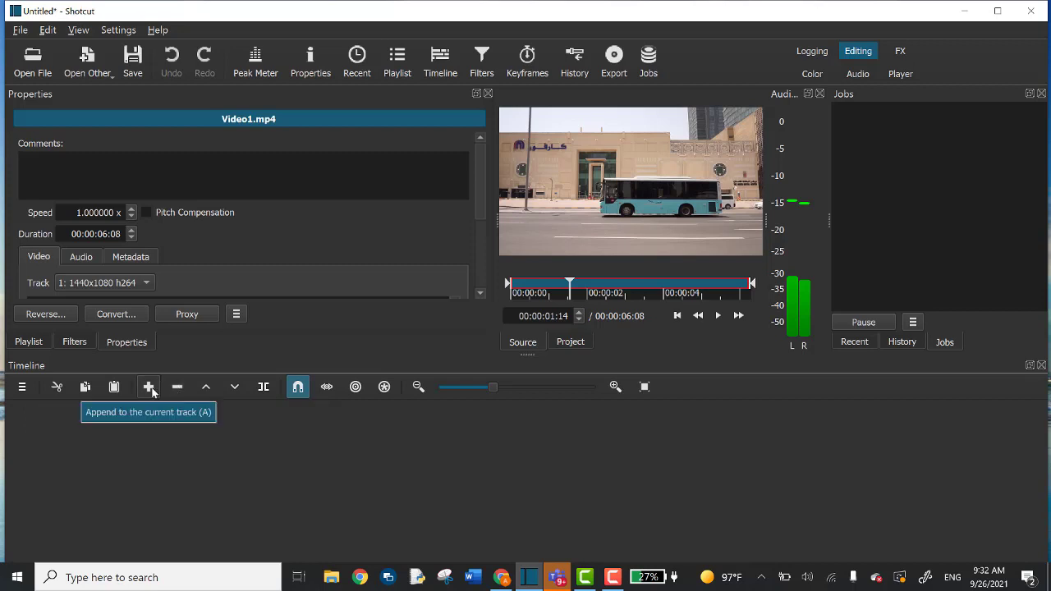
click(150, 387)
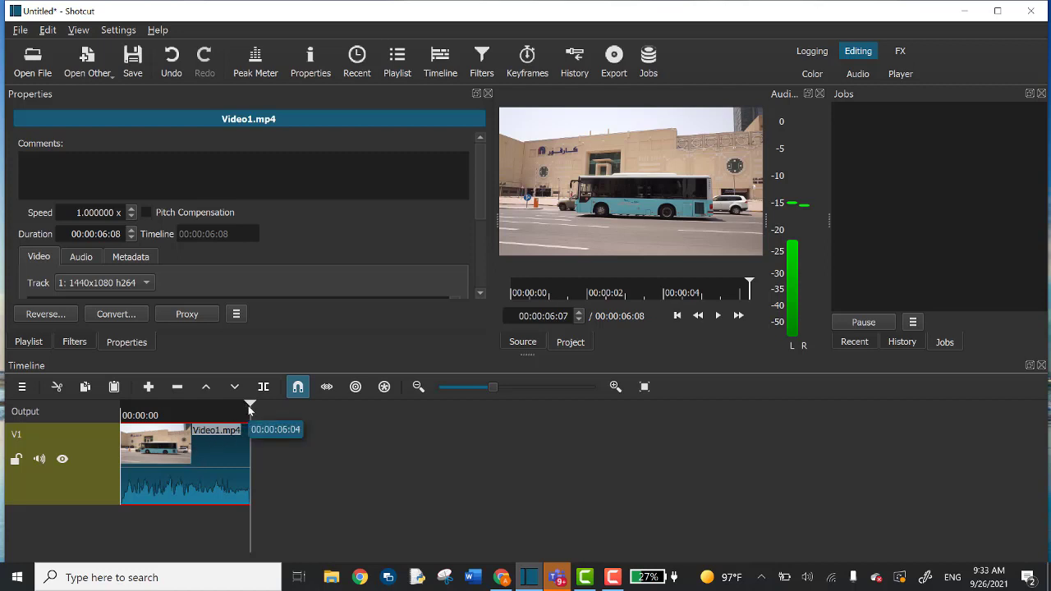
drag(249, 406, 178, 414)
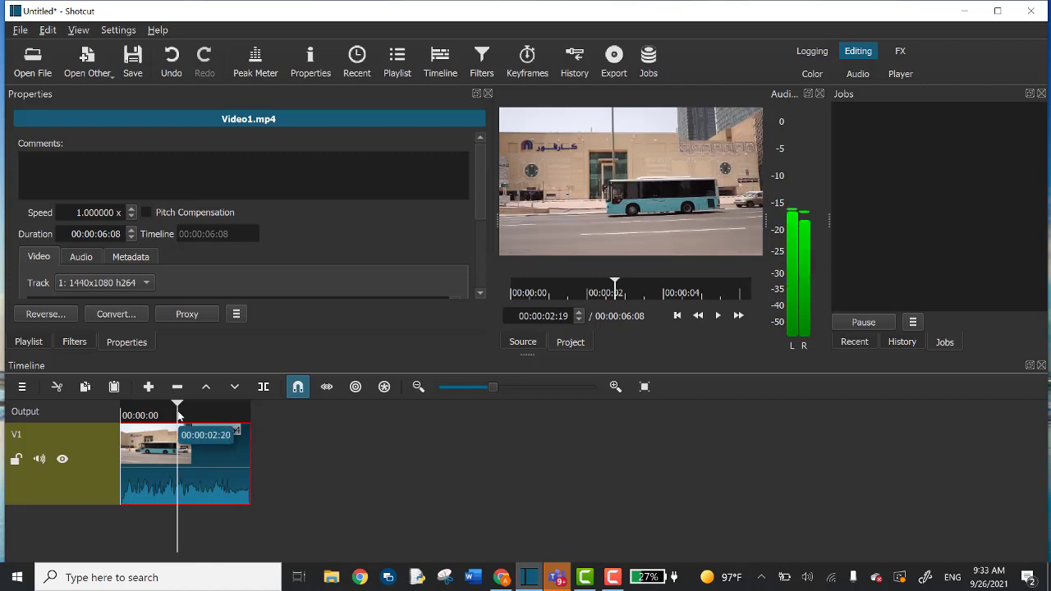
click(264, 391)
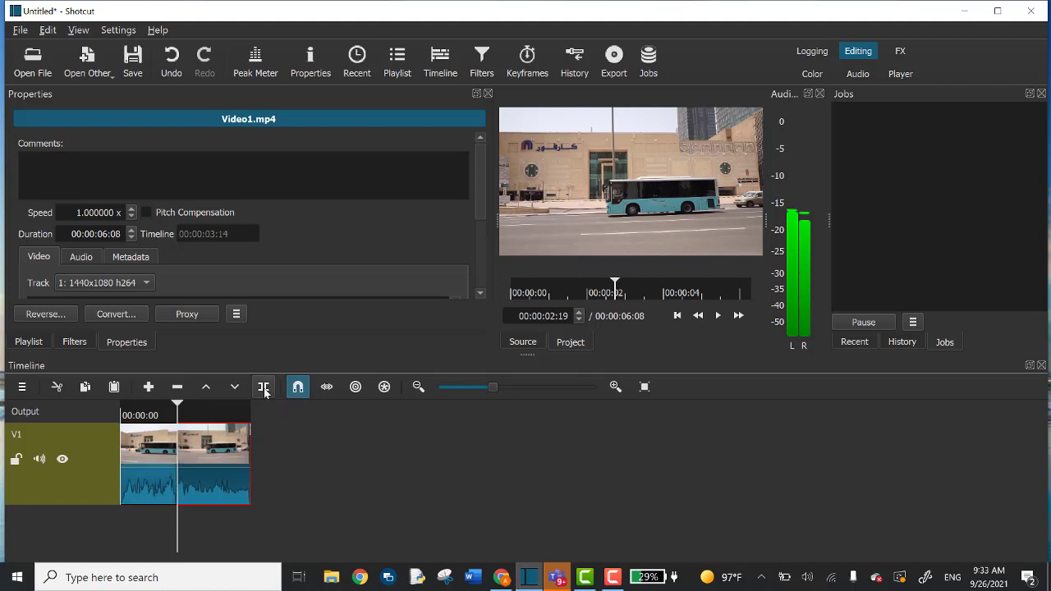
drag(207, 448, 223, 469)
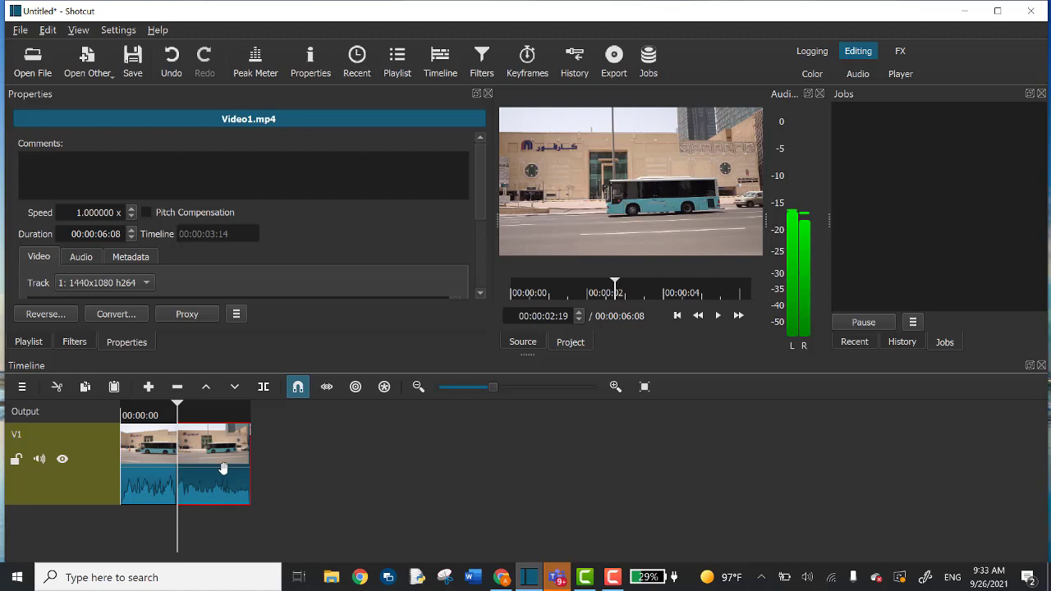
click(43, 63)
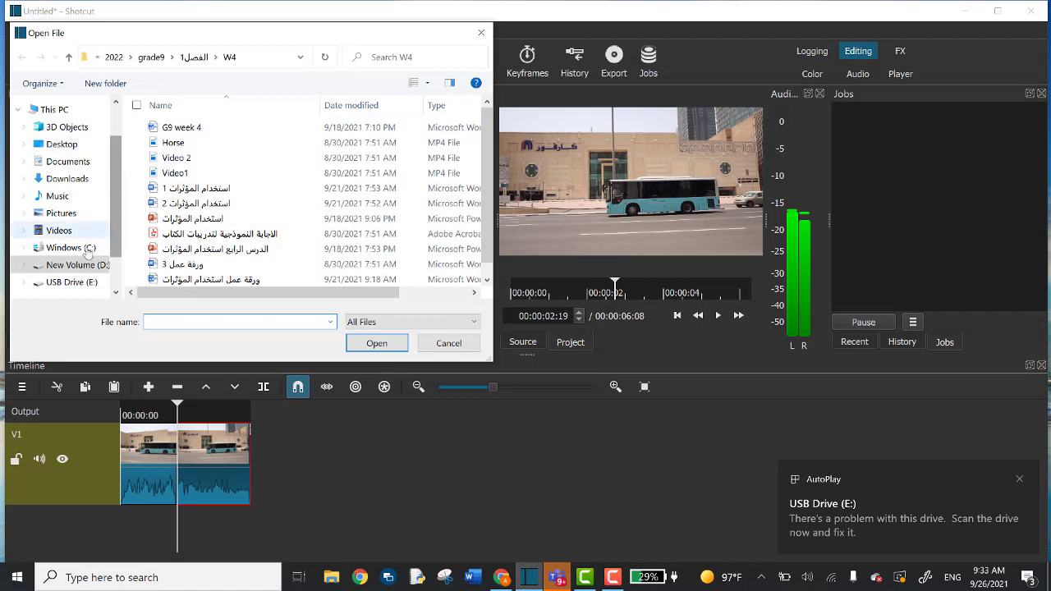
Append the heart image 1.jpg from the USB drive's healthy-food folder after the bus clips.
click(92, 283)
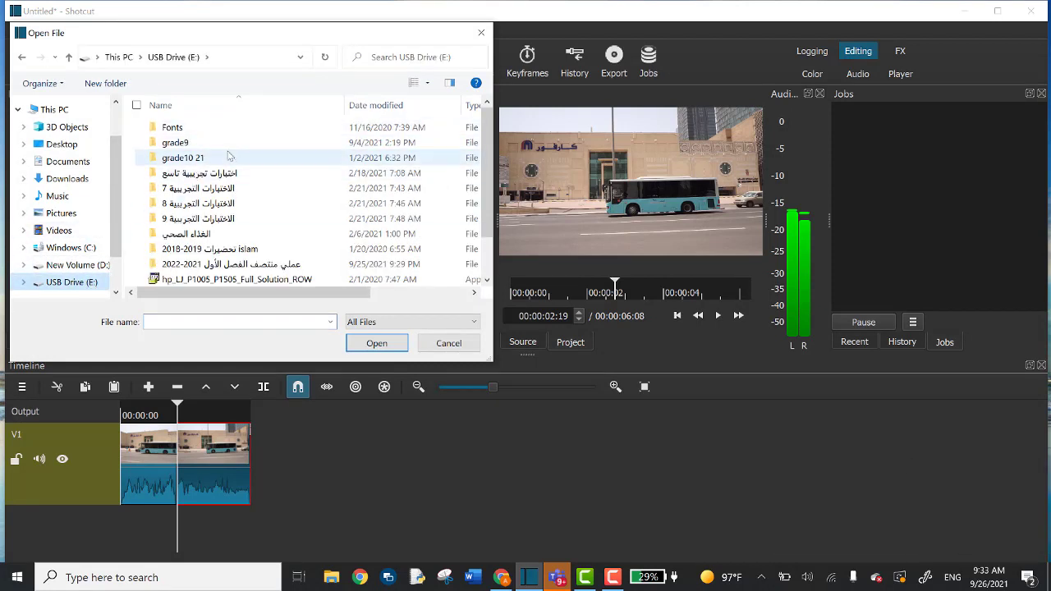
scroll(227, 158, down, 1)
scroll(227, 162, up, 1)
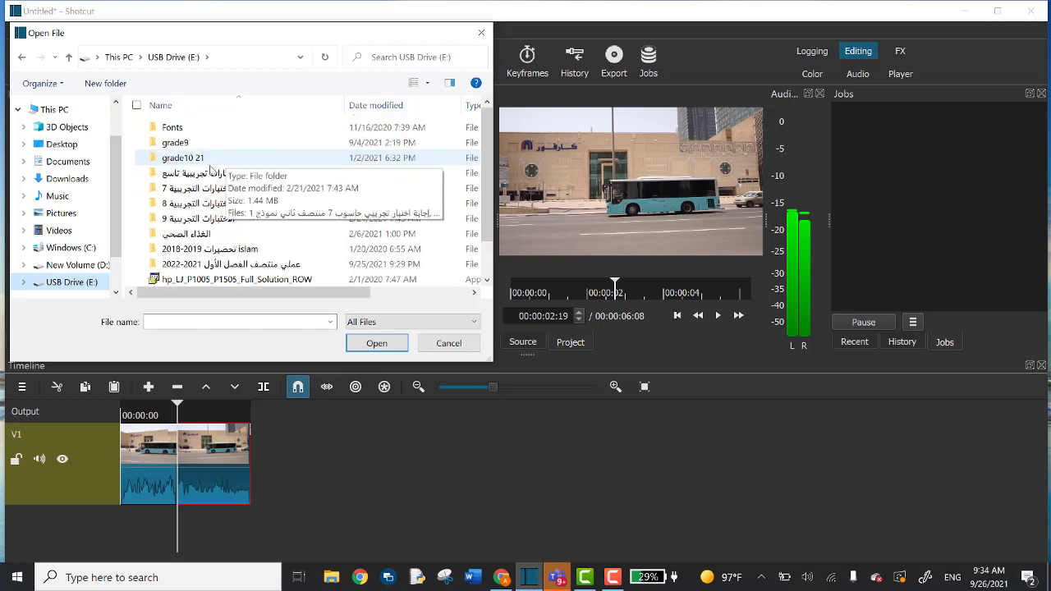
click(202, 144)
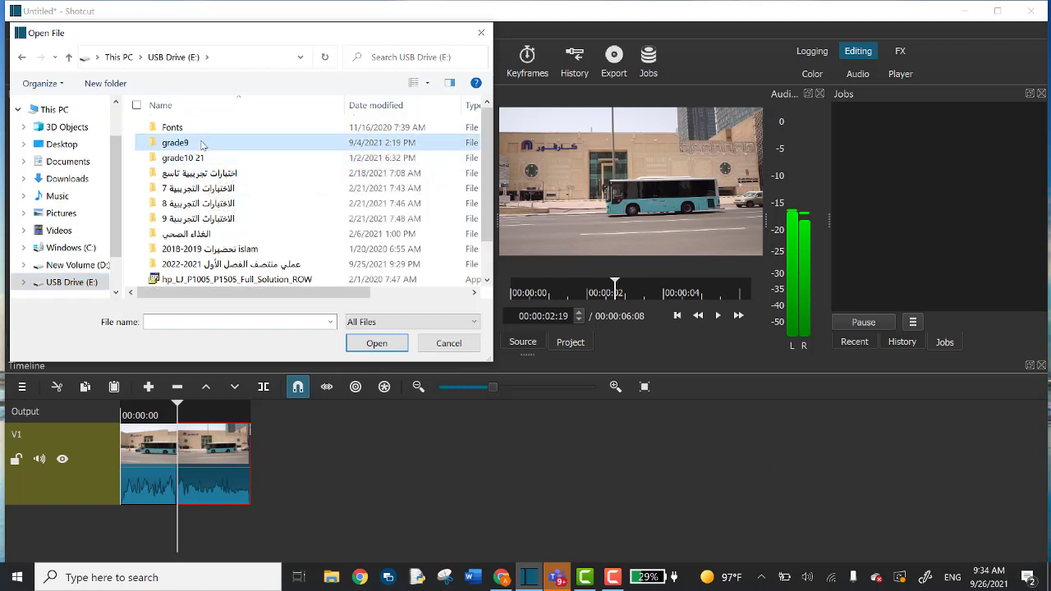
double_click(215, 234)
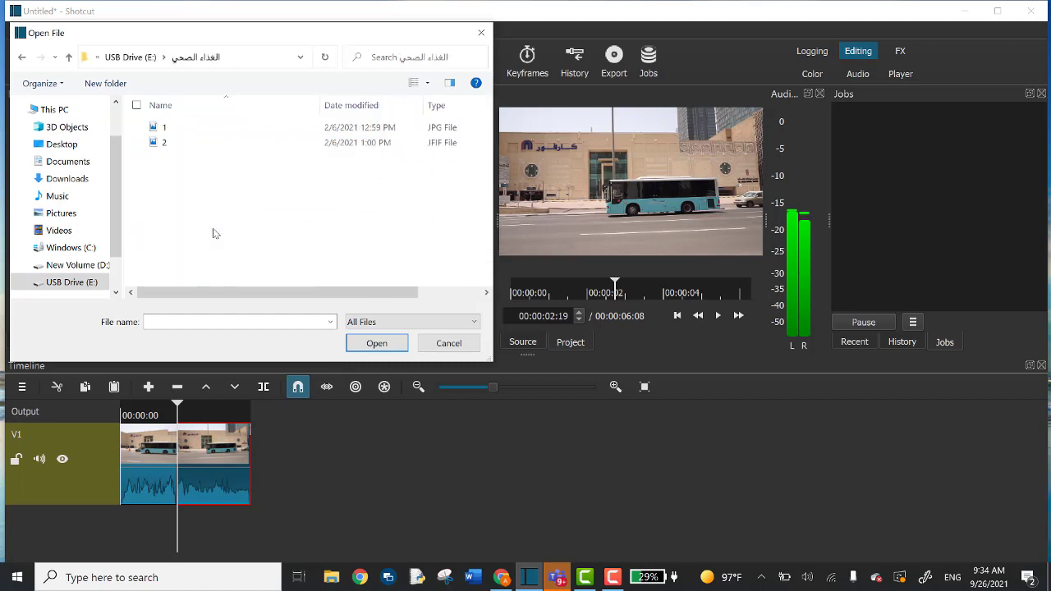
double_click(165, 127)
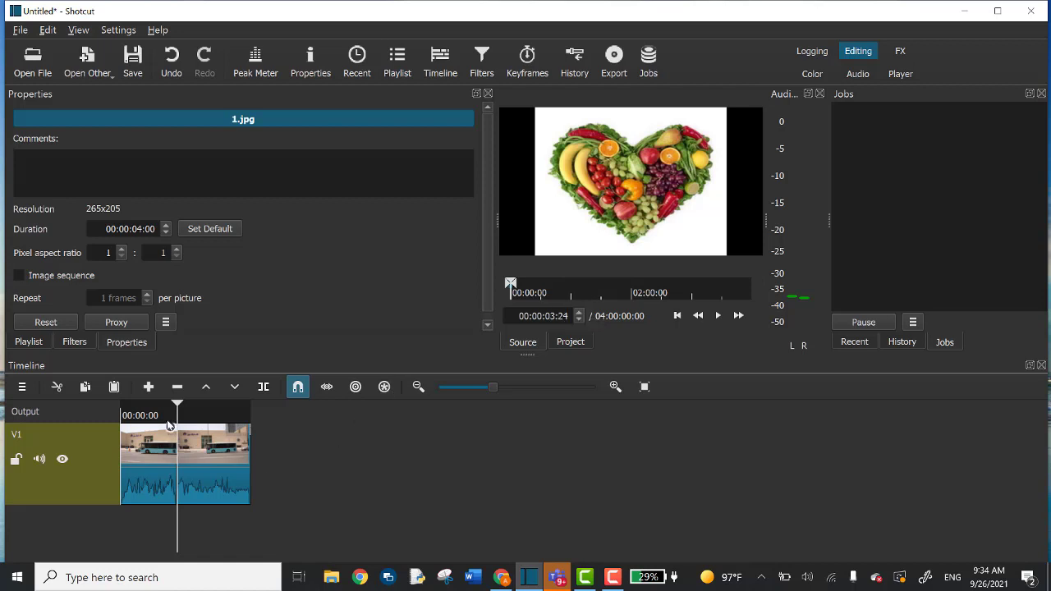
click(149, 387)
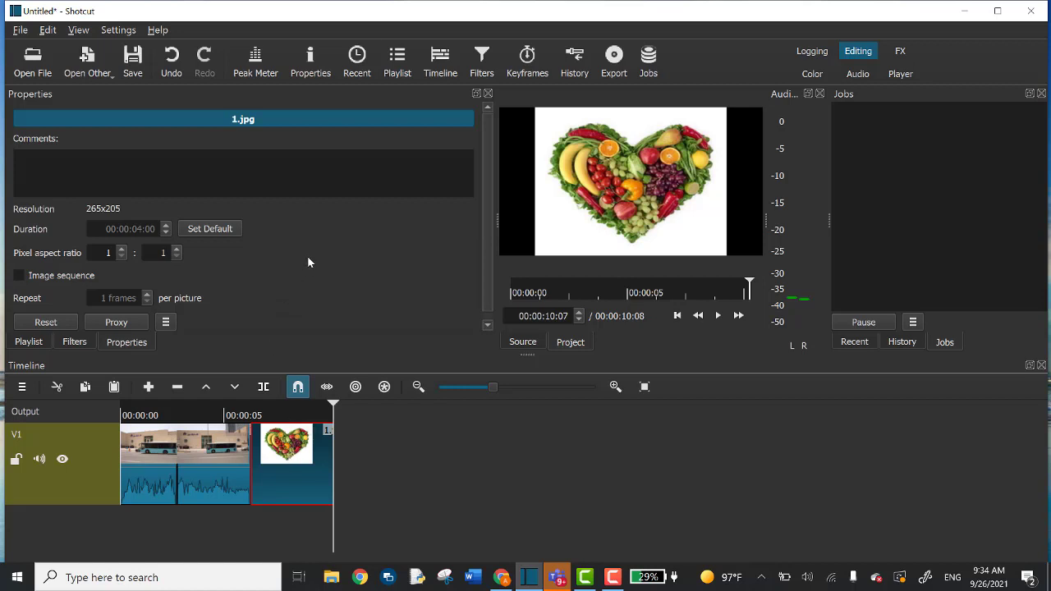
Show the Filters panel for the 1.jpg heart clip.
click(482, 55)
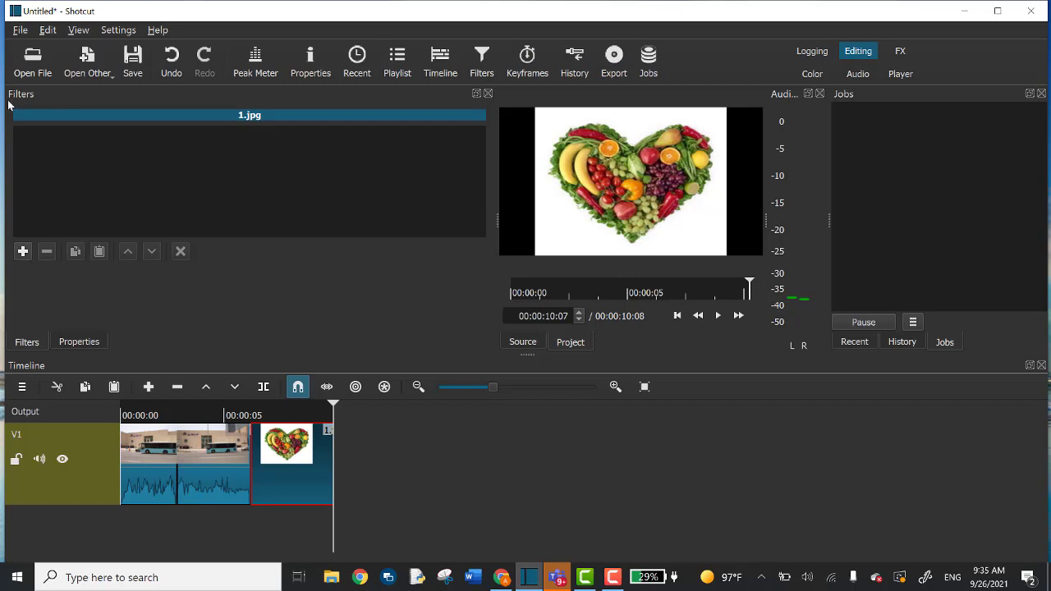
Browse the video filters list for 1.jpg, then close the Filters panel without adding any.
click(23, 251)
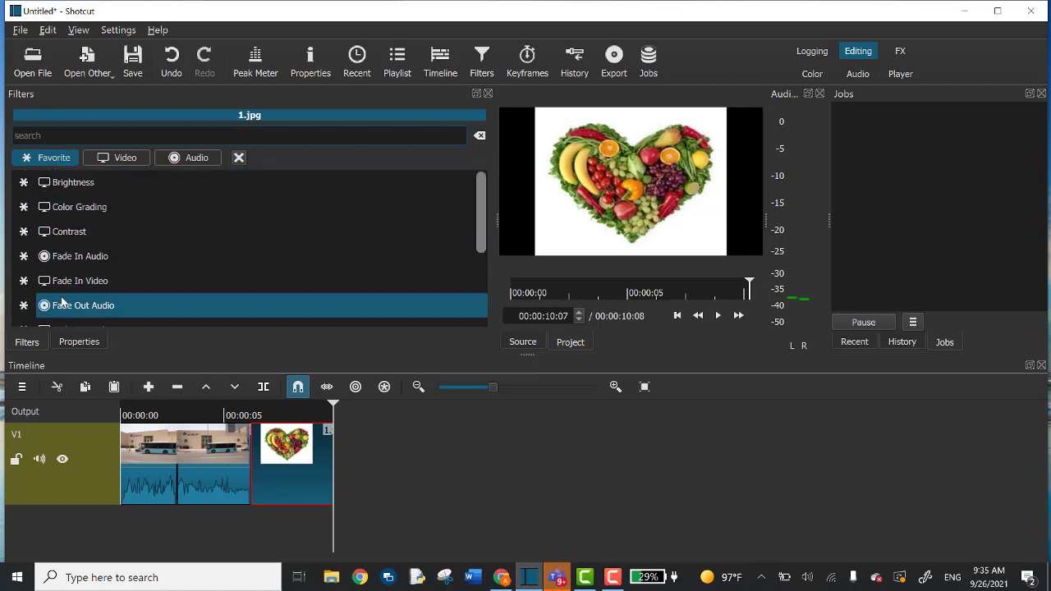
click(129, 157)
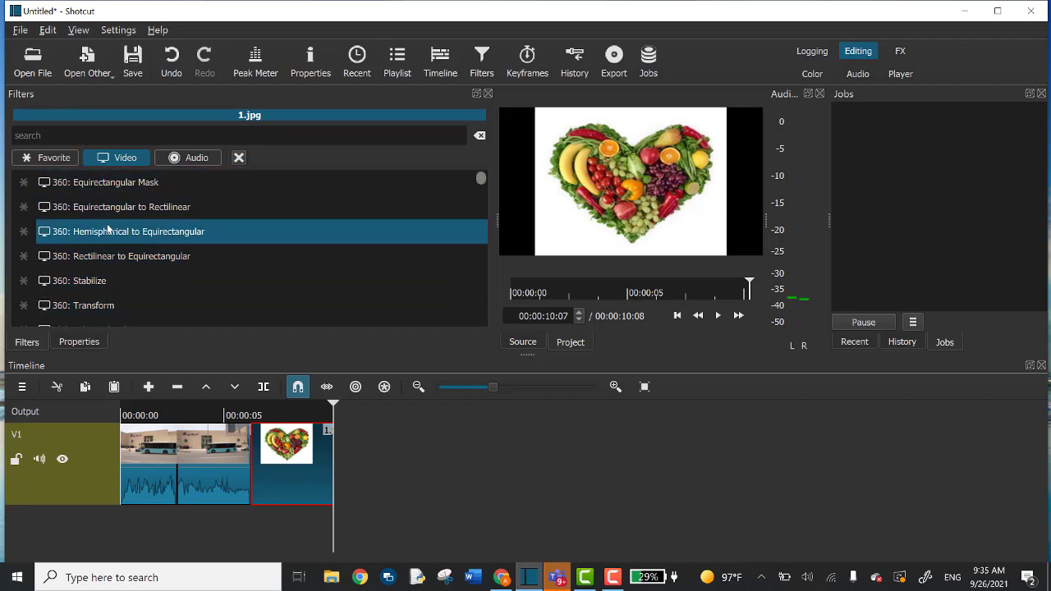
click(487, 95)
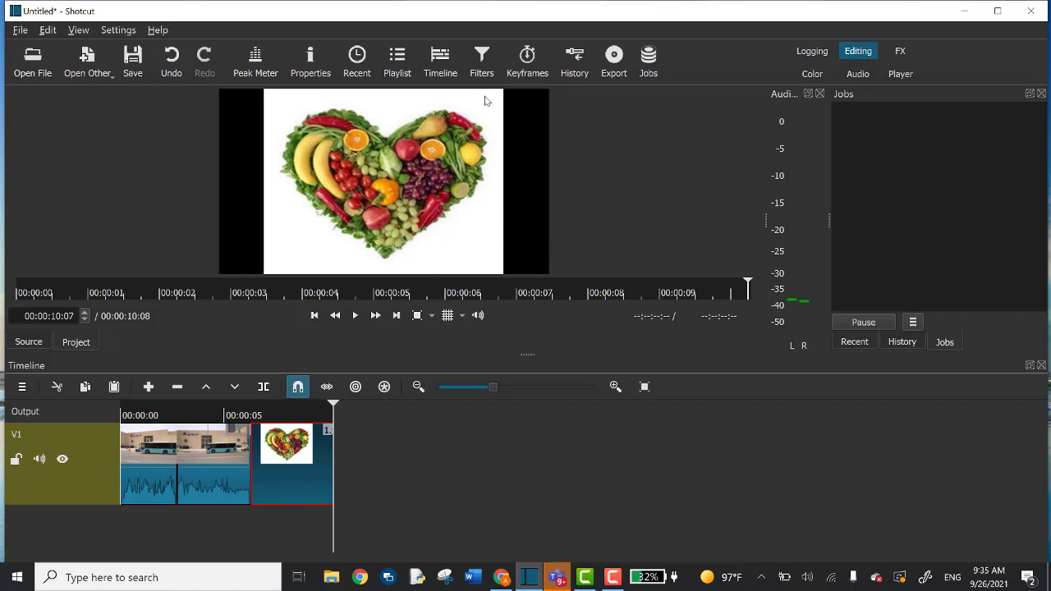
click(150, 444)
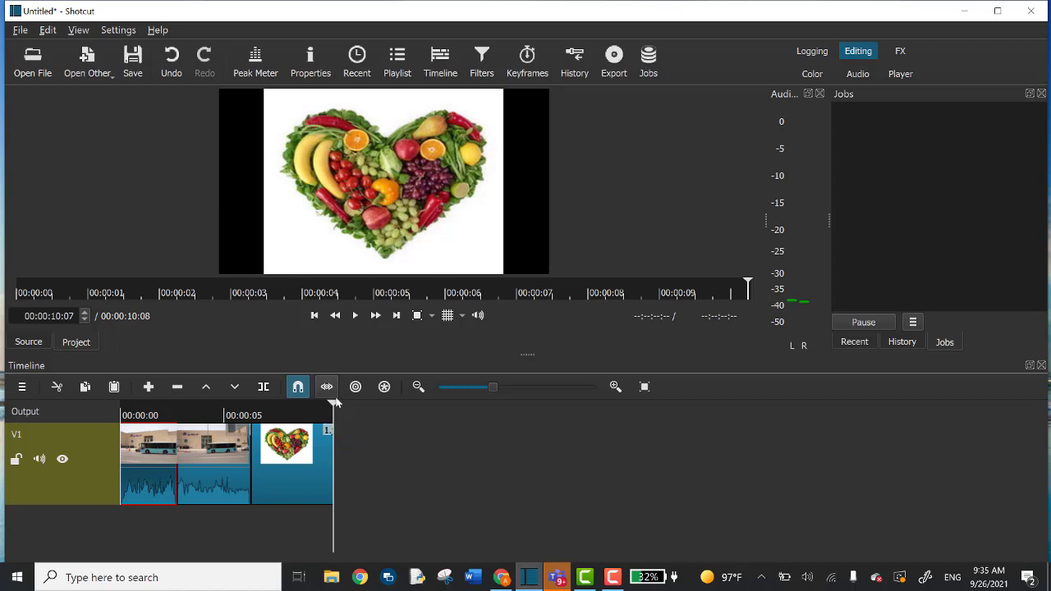
drag(333, 406, 109, 461)
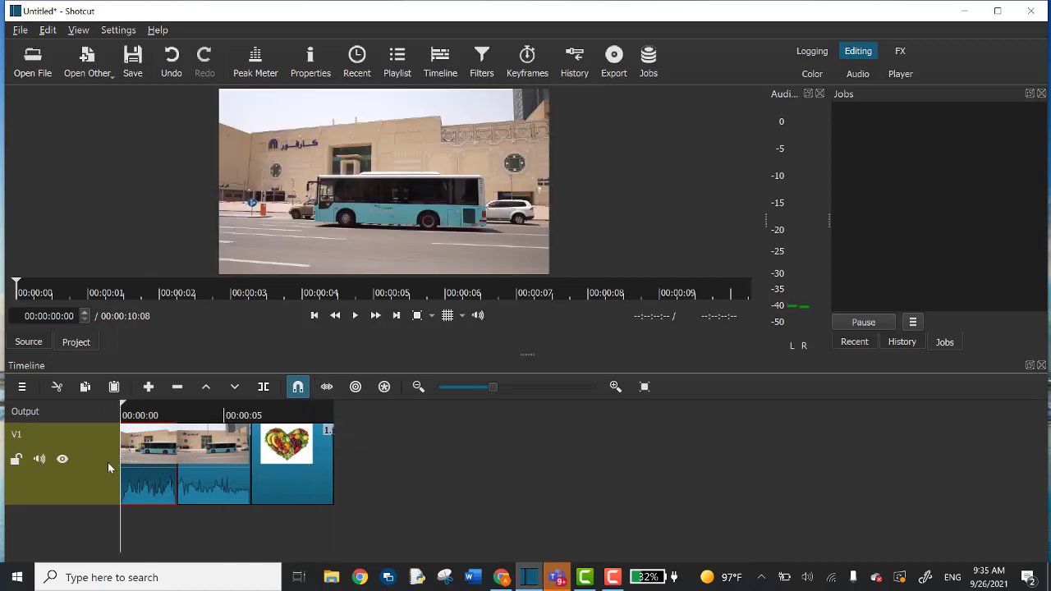
click(356, 316)
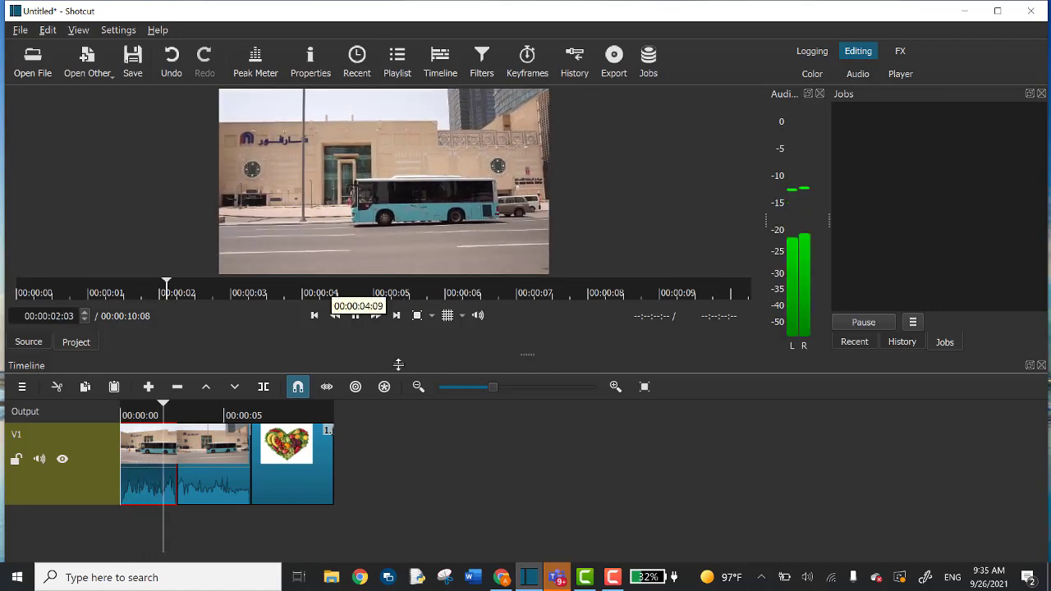
click(355, 316)
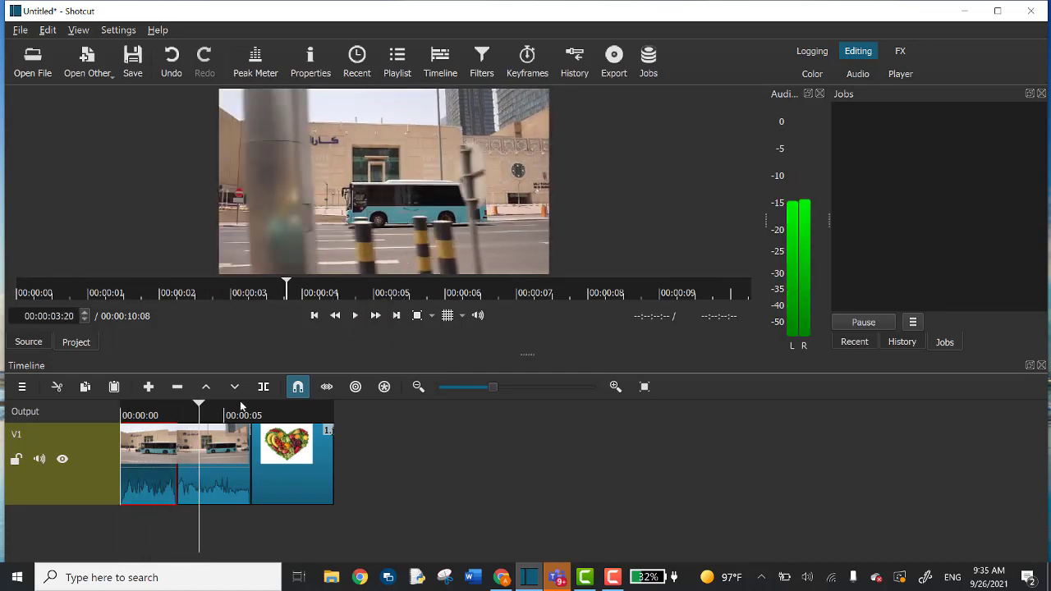
drag(201, 409, 123, 415)
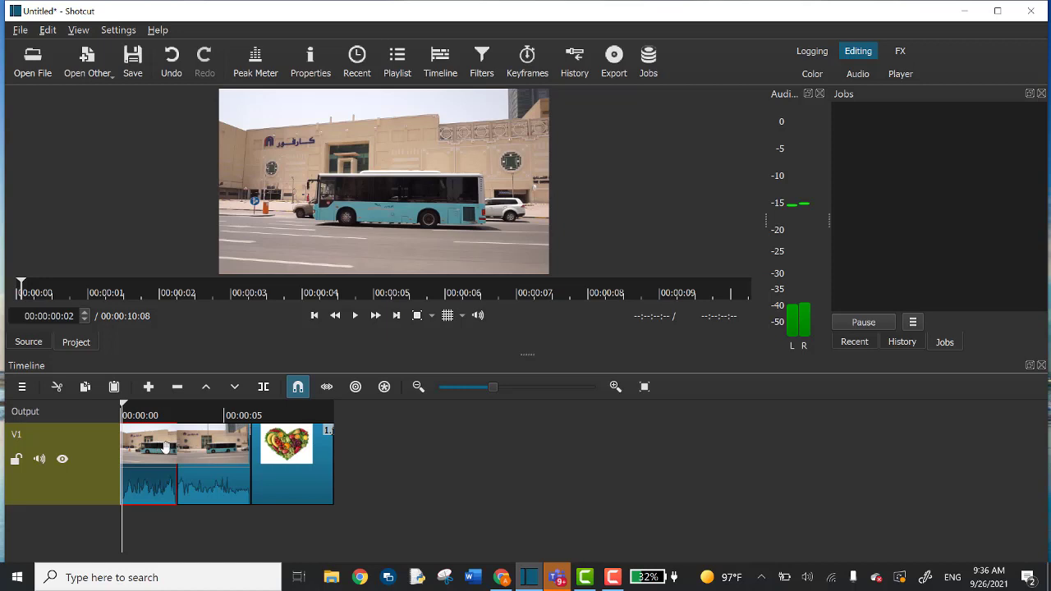
Add a Stabilize filter to the Video1.mp4 clip by searching 'stab'.
click(482, 58)
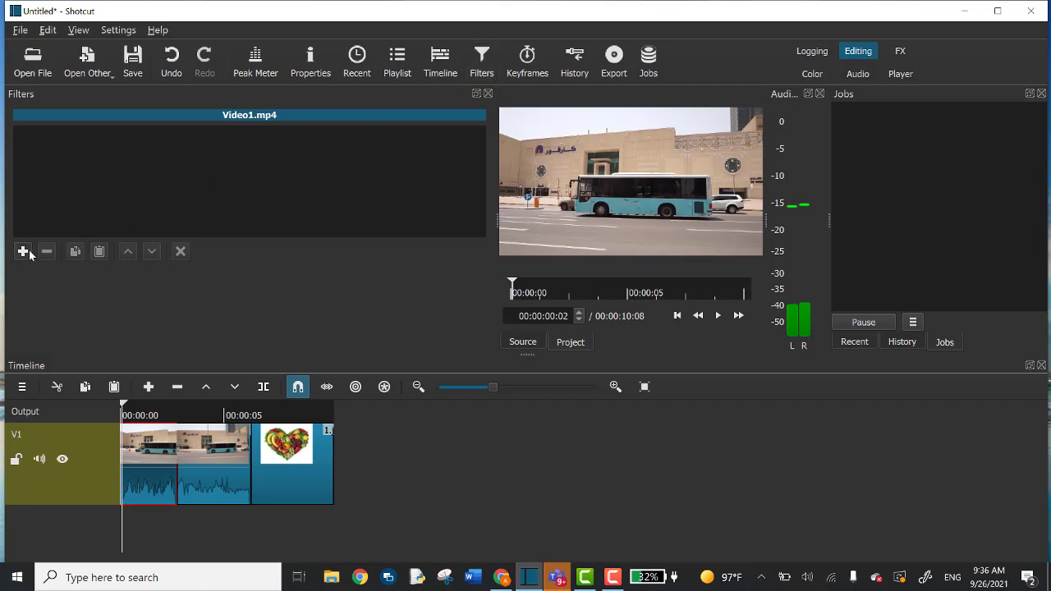
click(24, 253)
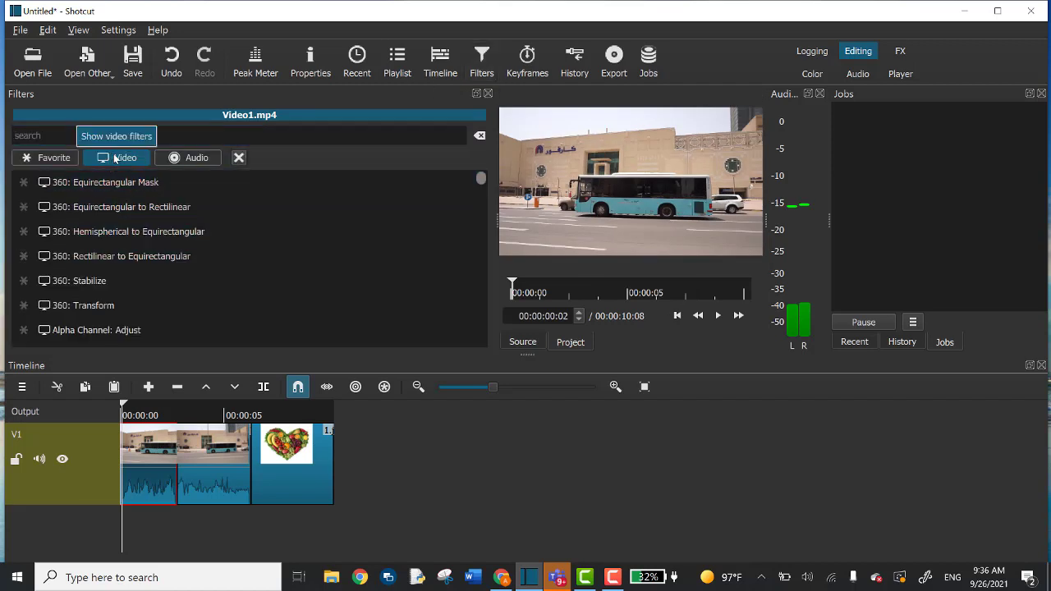
click(178, 137)
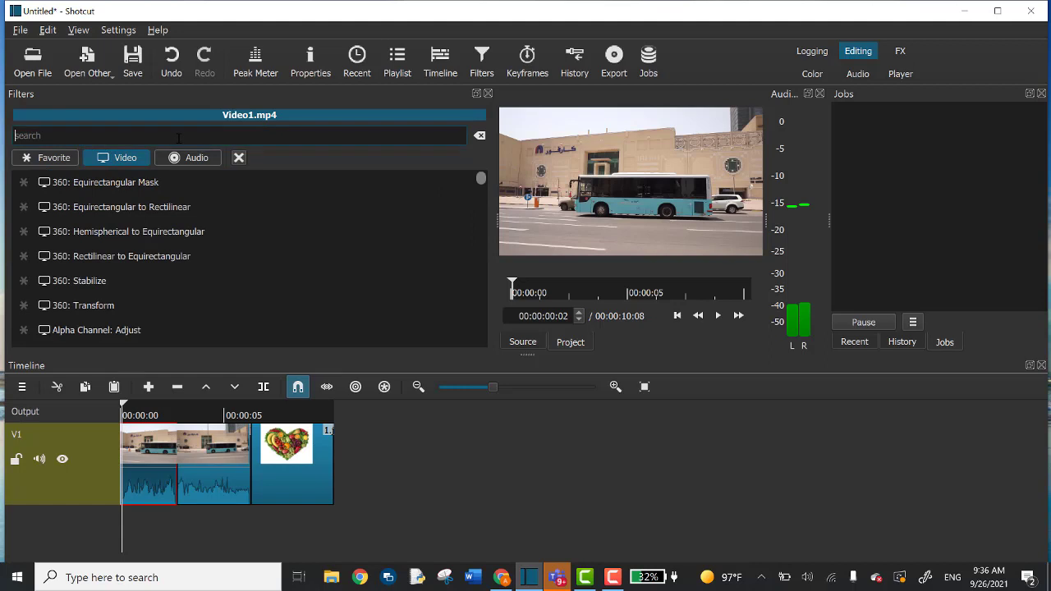
text(stab)
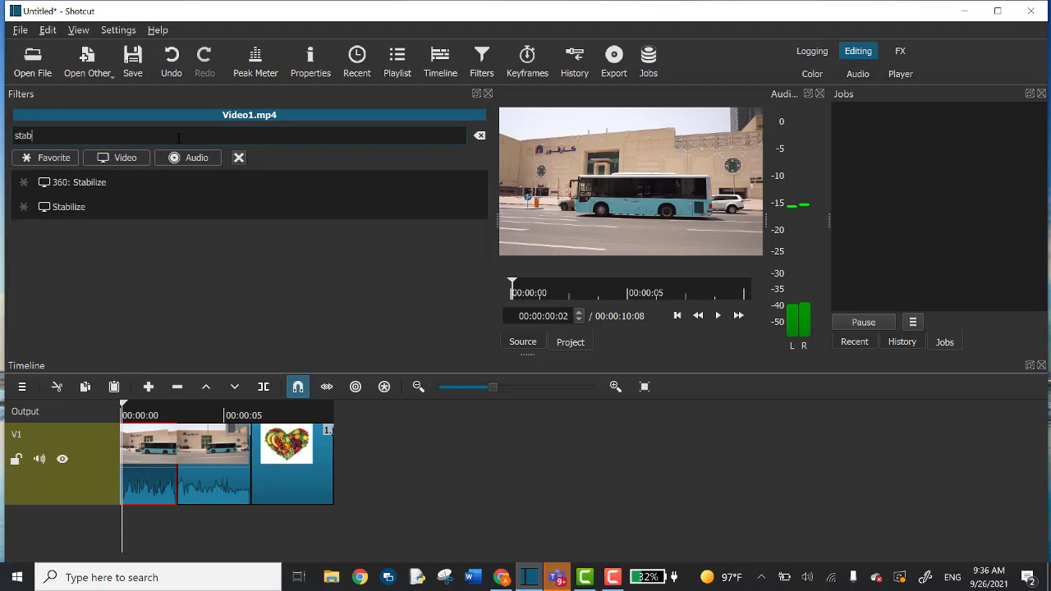
click(89, 204)
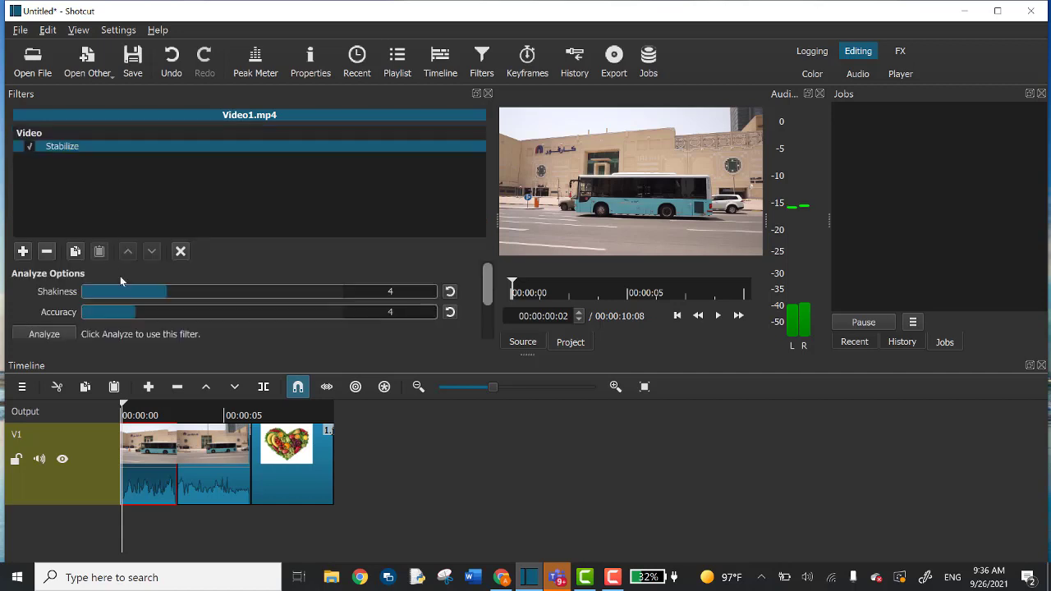
Set Stabilize Shakiness to 10, Accuracy to 15 and Smoothing to 71.
double_click(378, 294)
text(1)
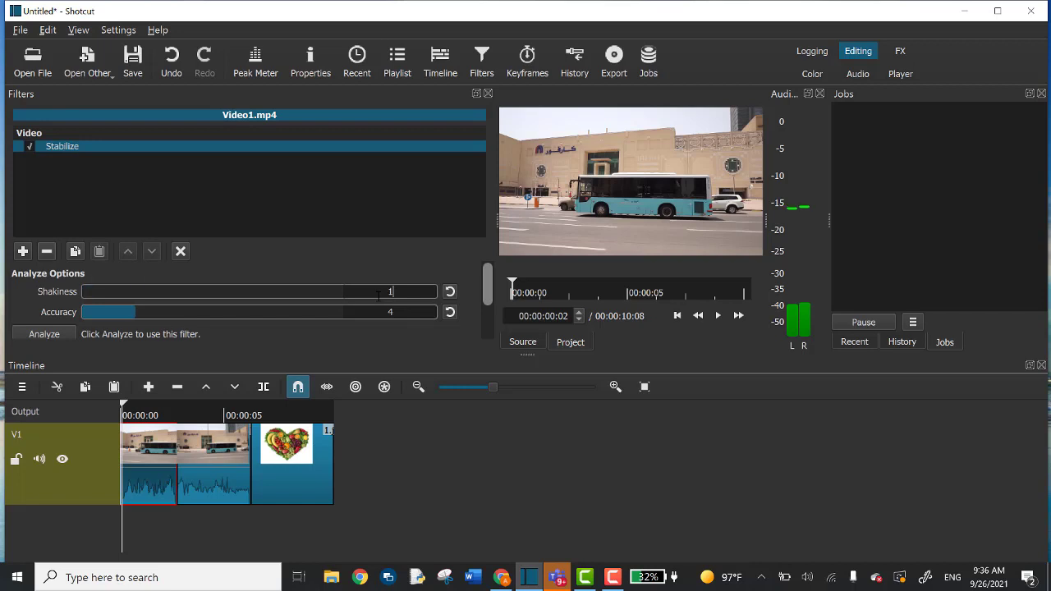
text(0)
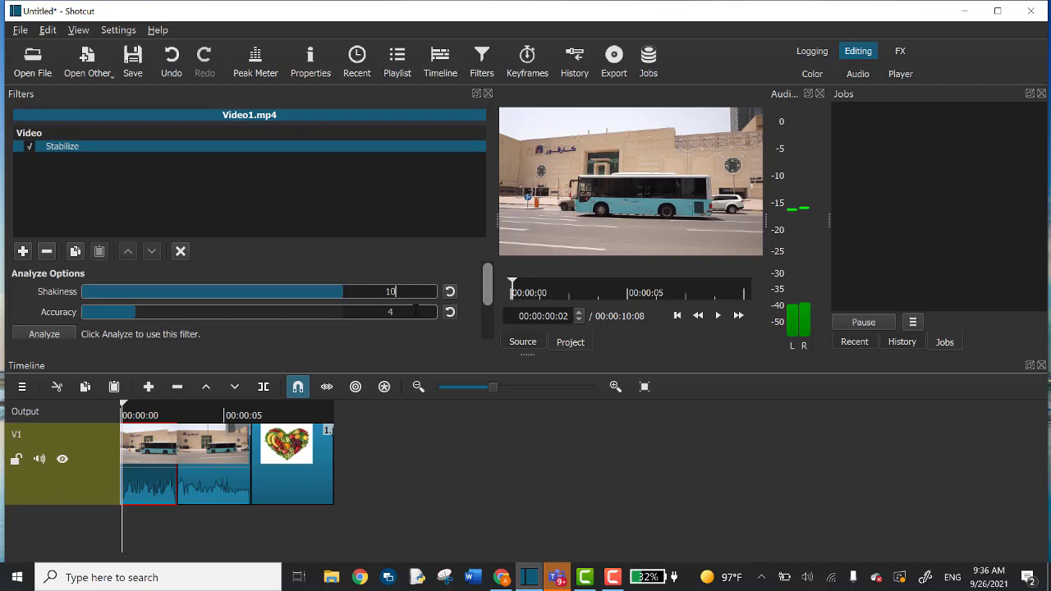
double_click(408, 310)
text(15)
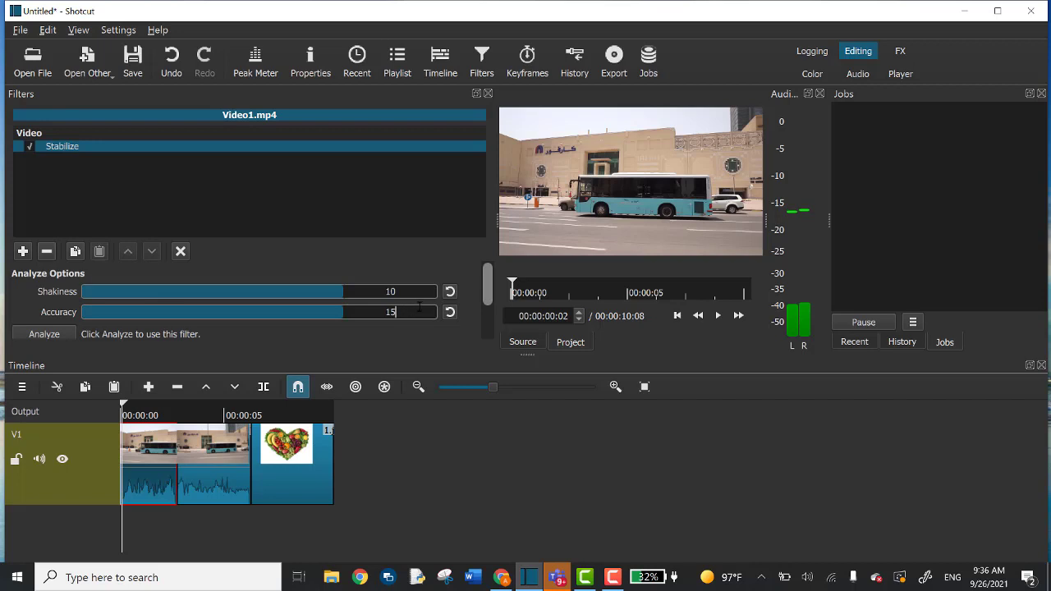
drag(487, 289, 488, 322)
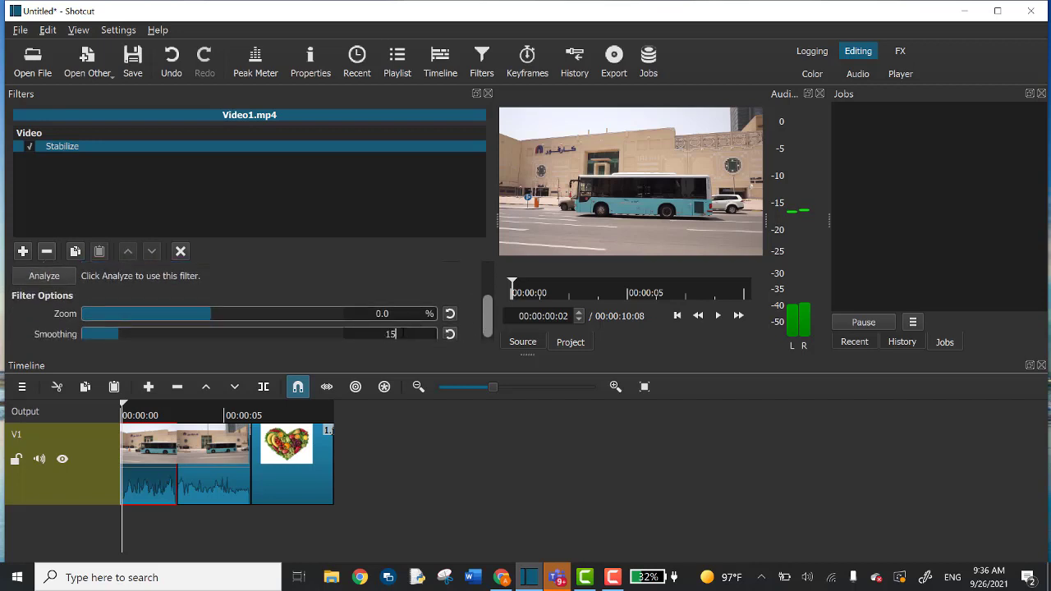
double_click(403, 334)
text(71)
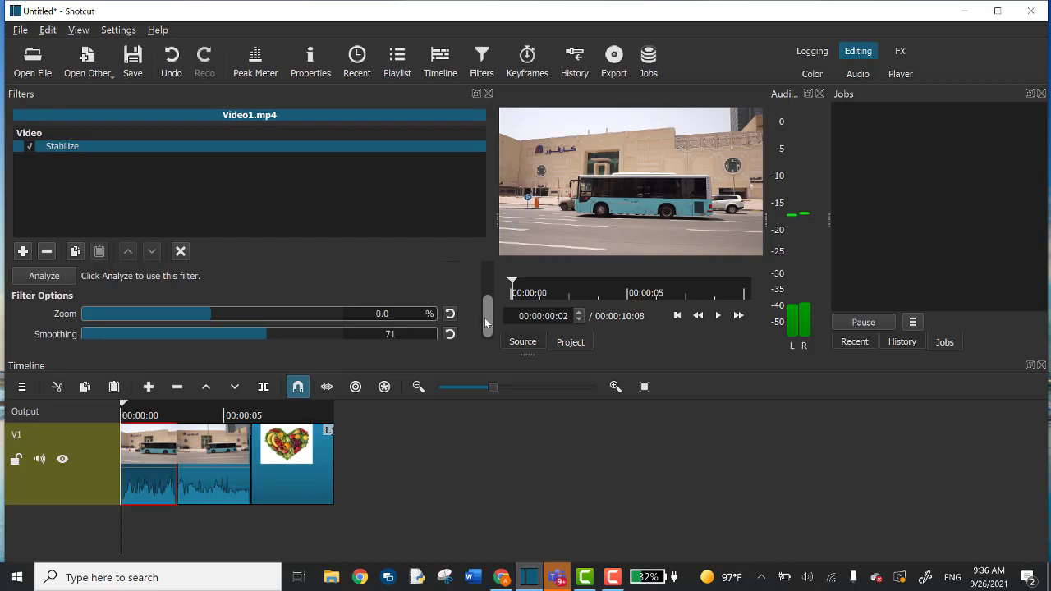
drag(484, 318, 483, 304)
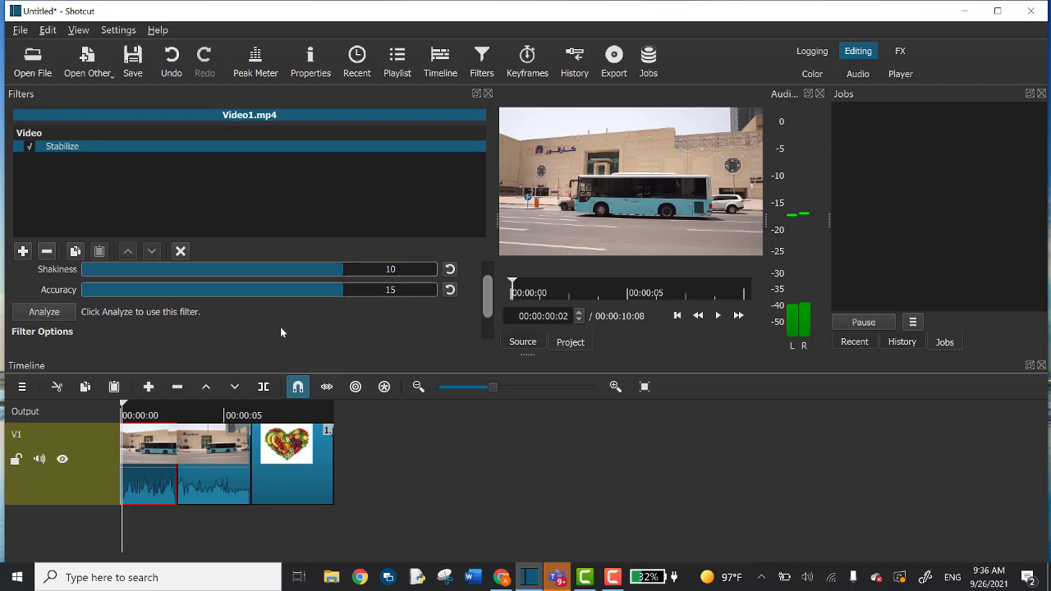
Run the Stabilize analysis, saving its results as 'stablize vedio'.
click(44, 312)
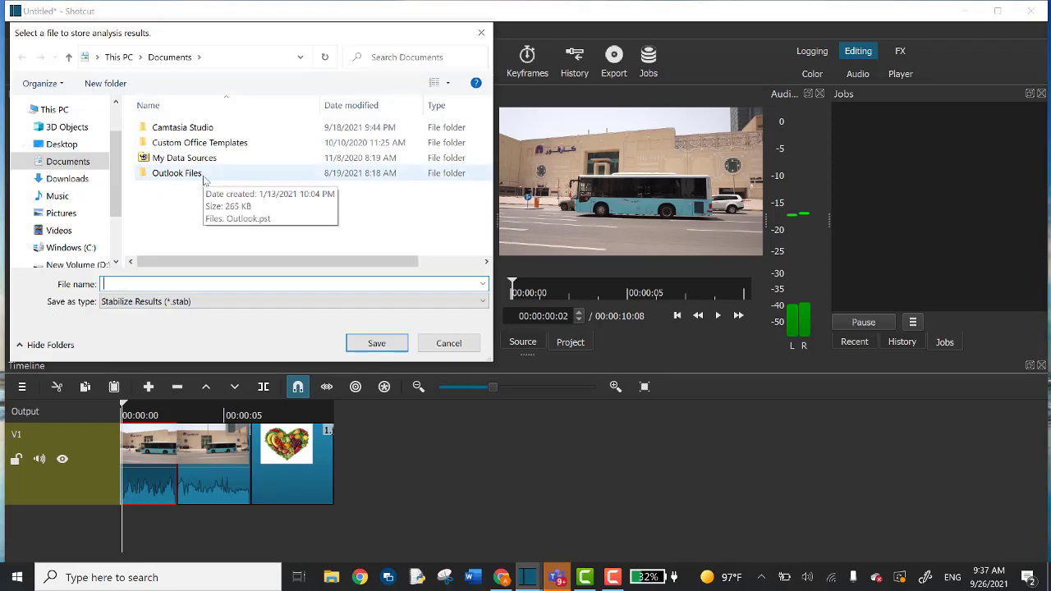
text(sta)
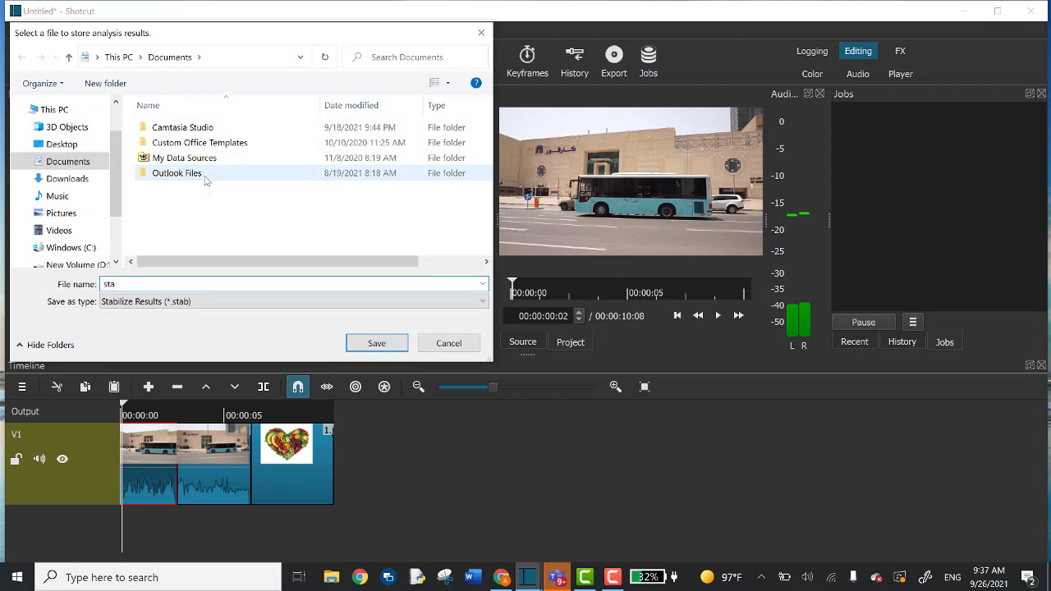
text(blize)
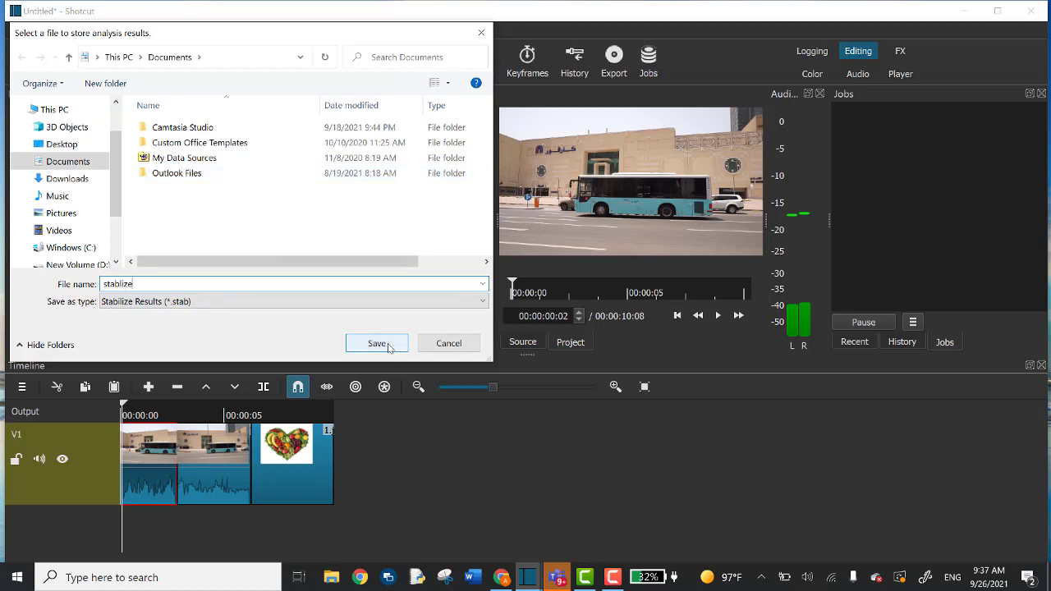
text( vedio)
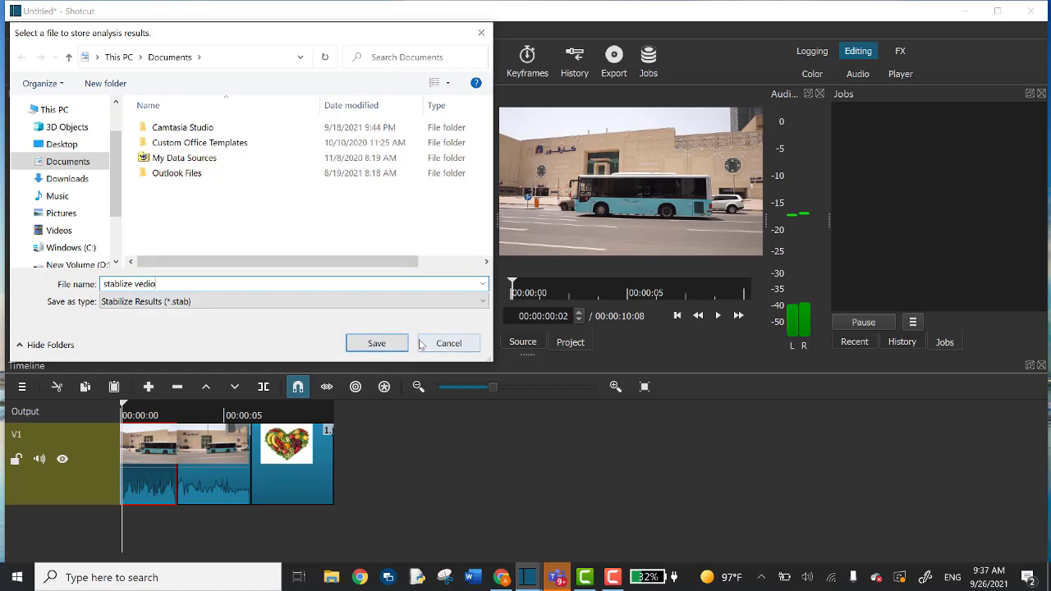
click(376, 343)
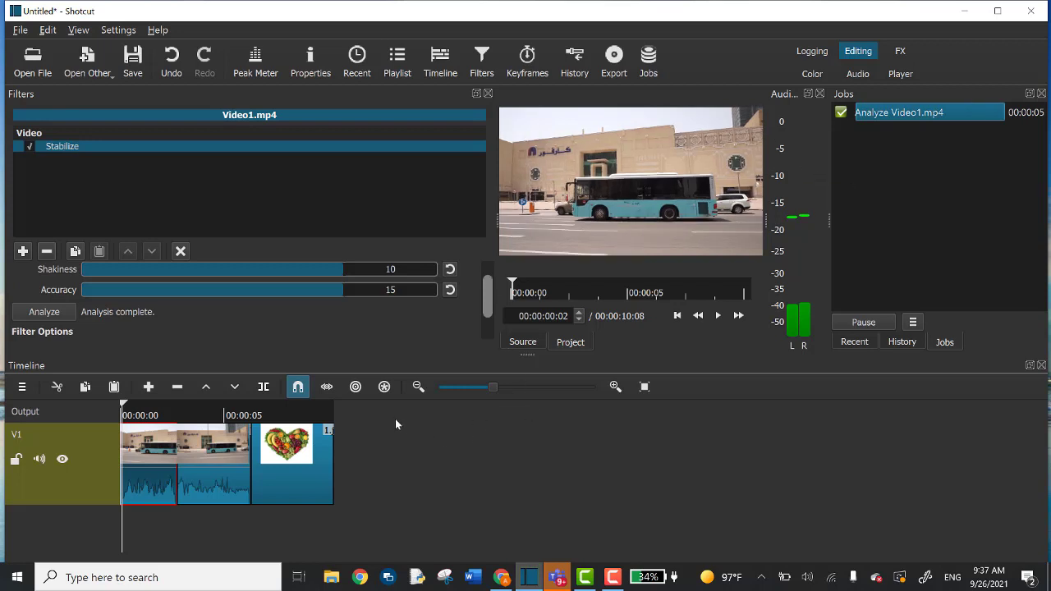
click(720, 322)
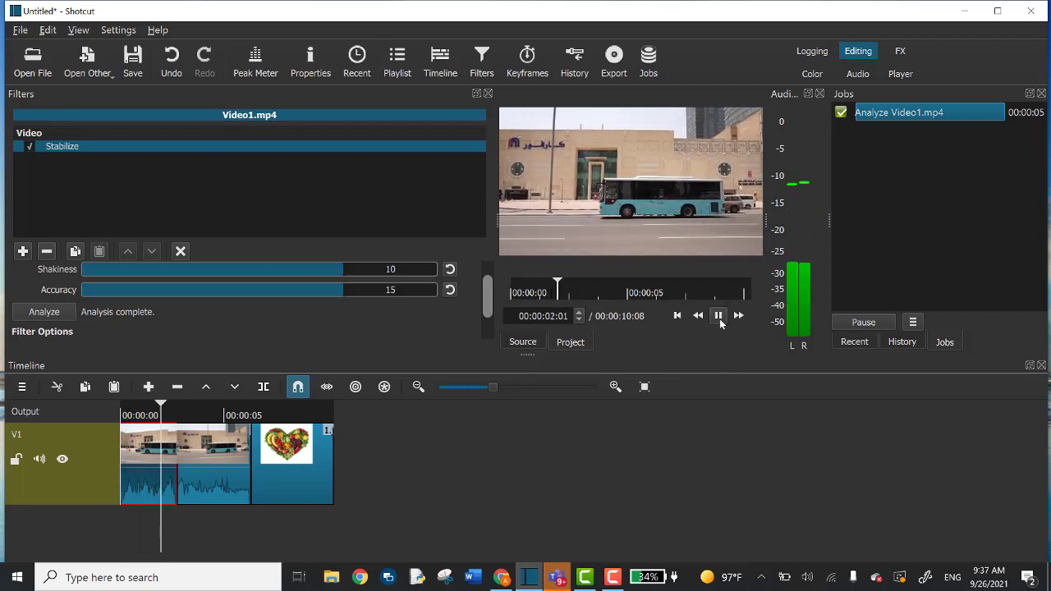
click(720, 323)
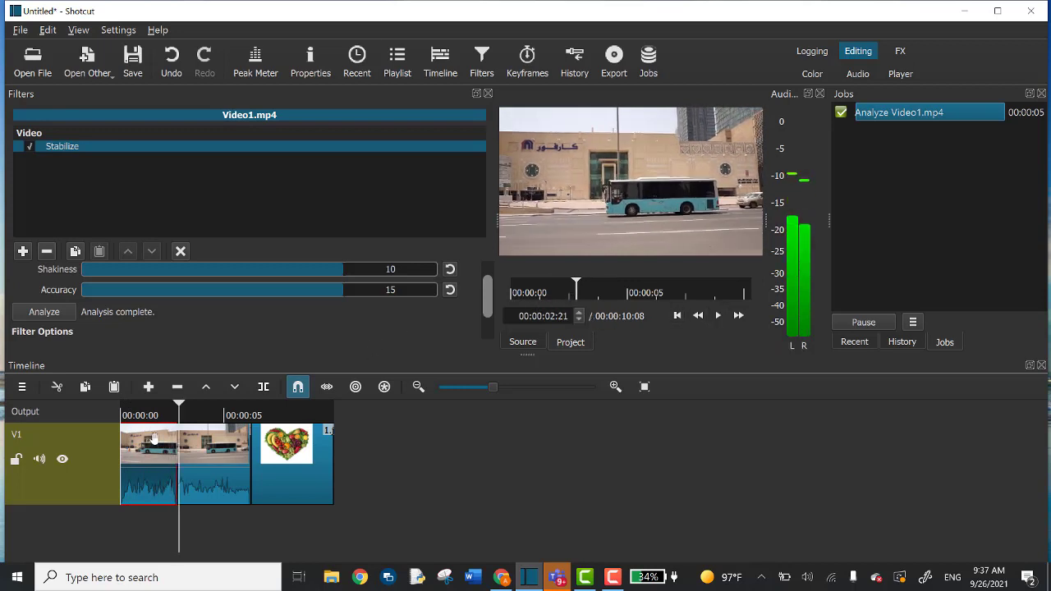
drag(181, 408, 129, 411)
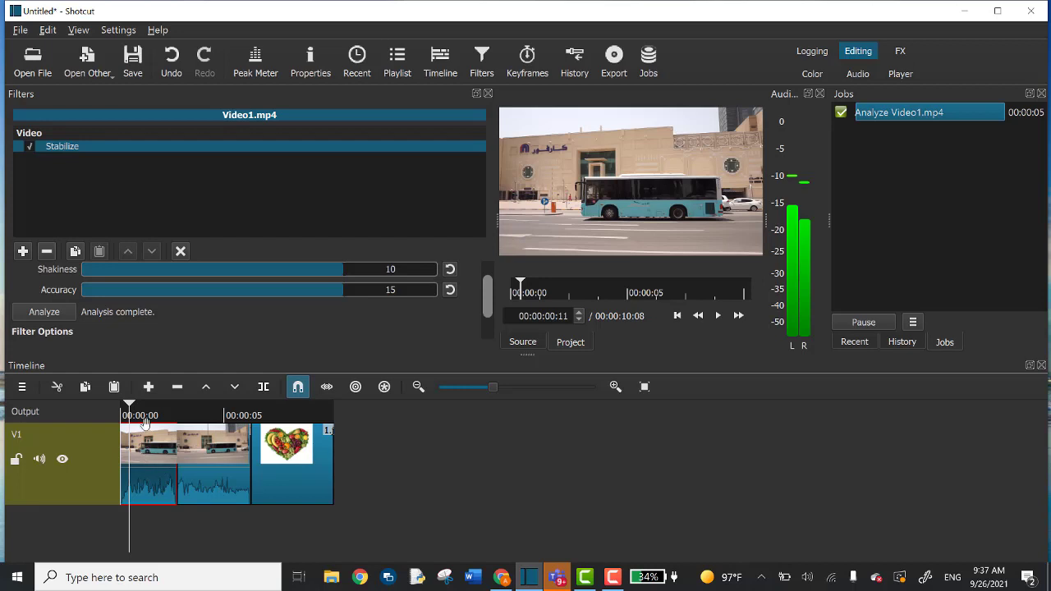
click(120, 410)
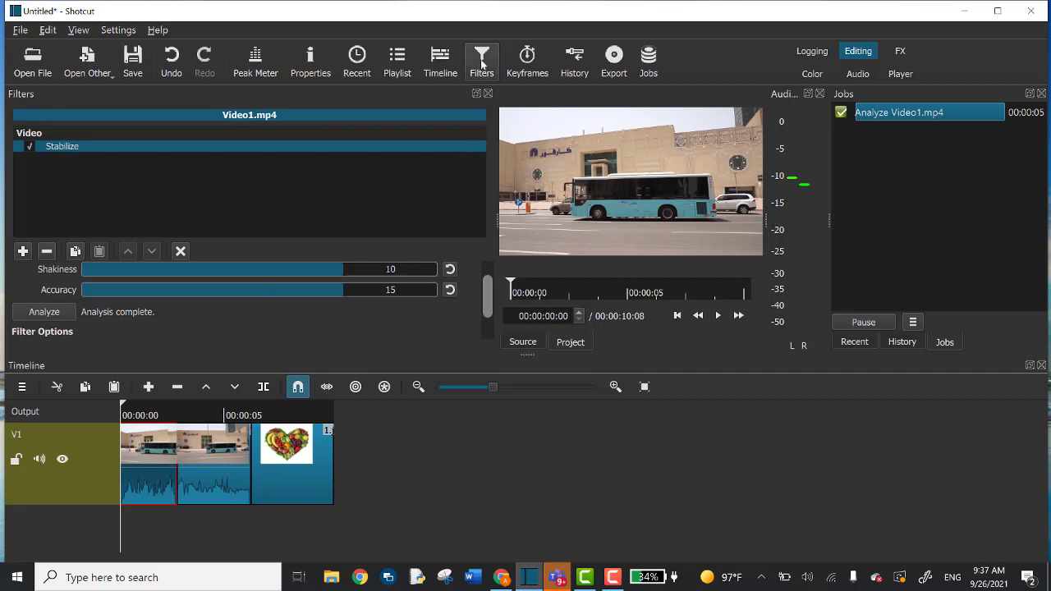
Add a Color Grading filter with midtones tinted yellow-green, then close the Filters panel.
click(23, 251)
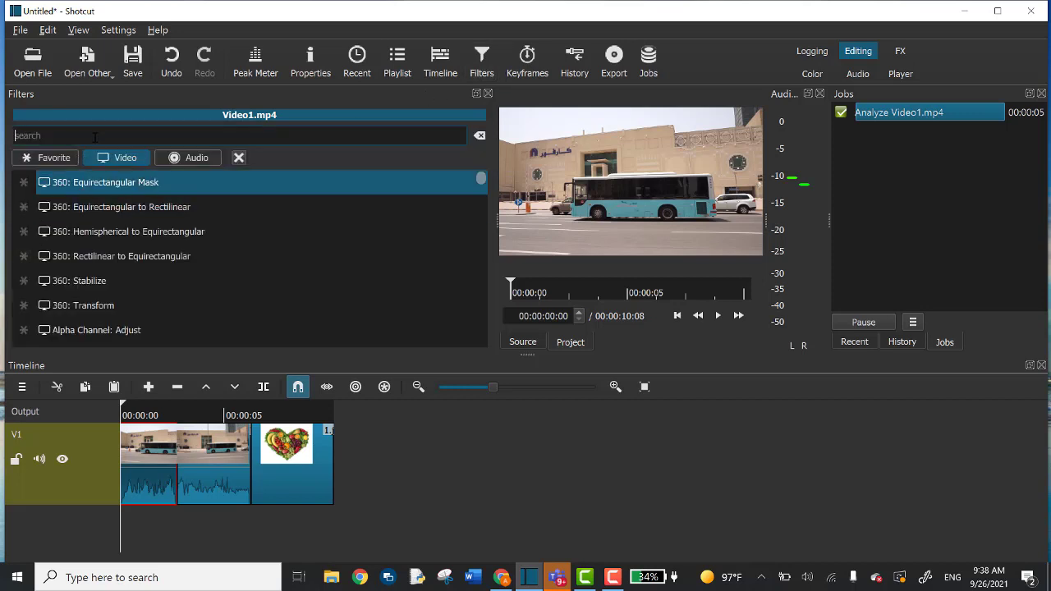
text(c)
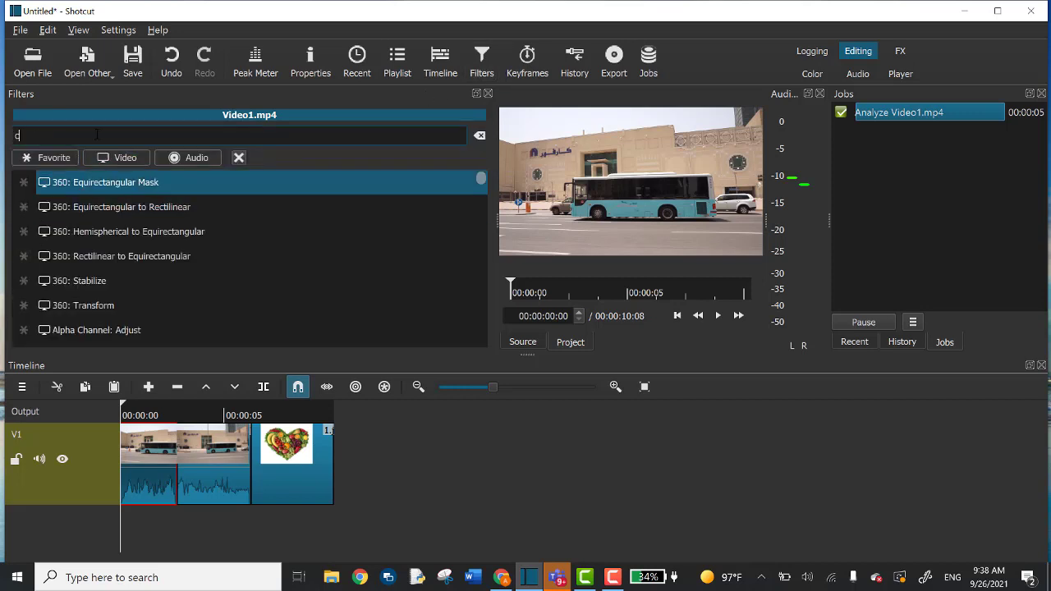
text(o)
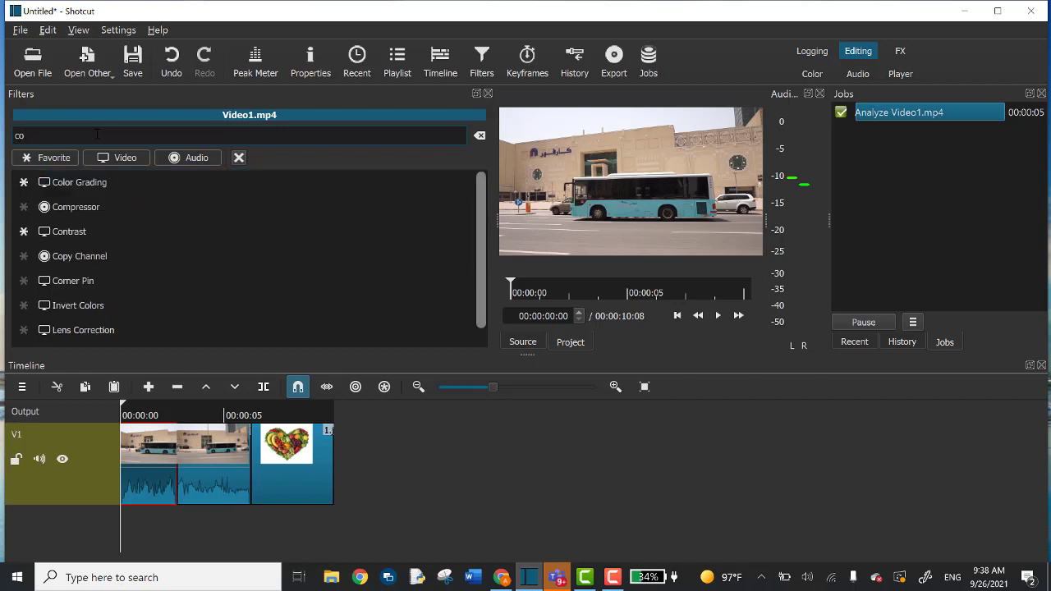
text(l)
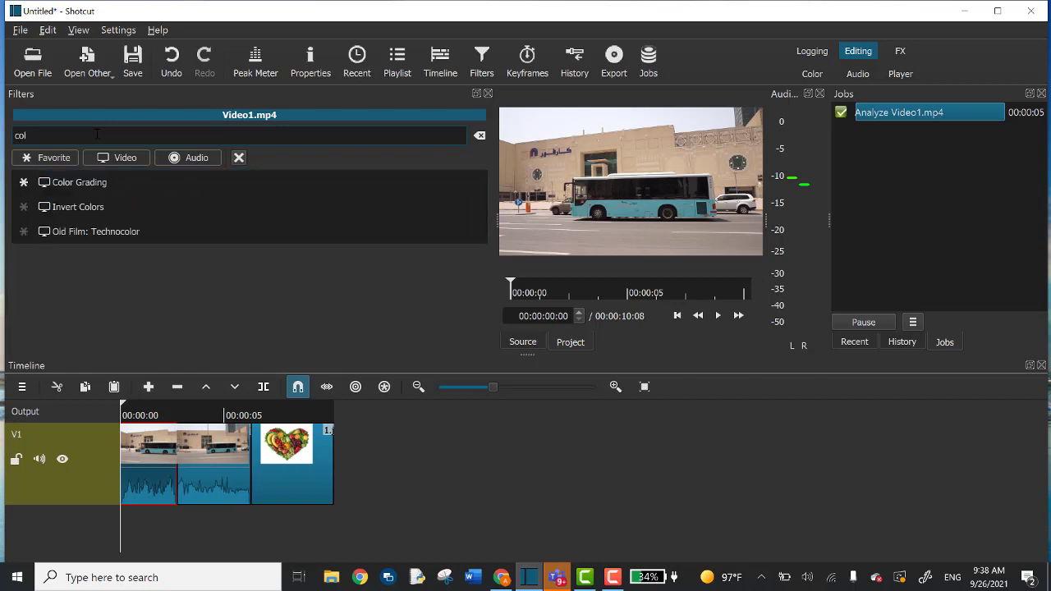
click(120, 182)
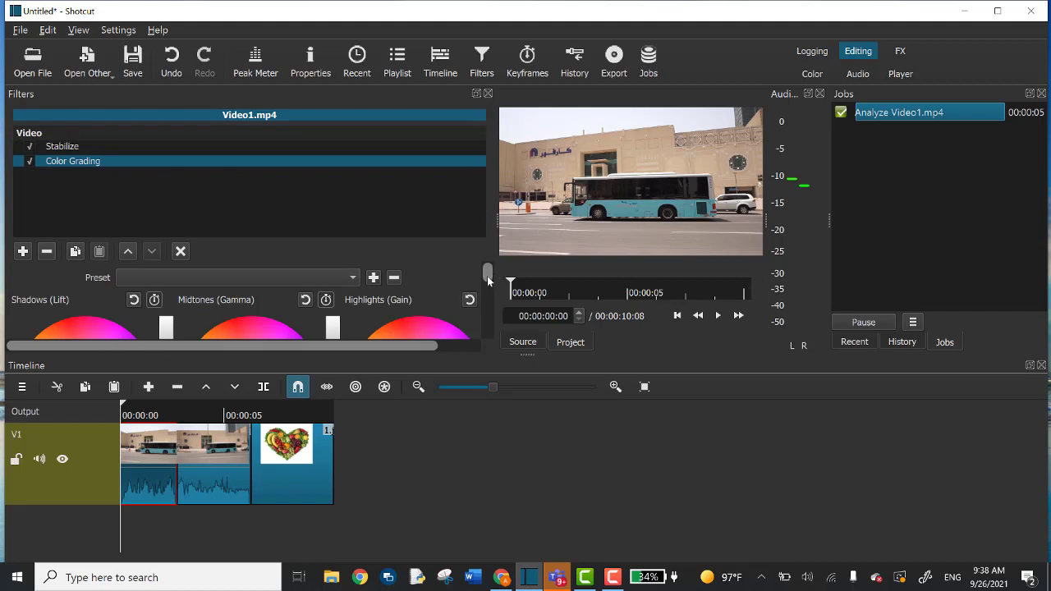
drag(487, 276, 486, 300)
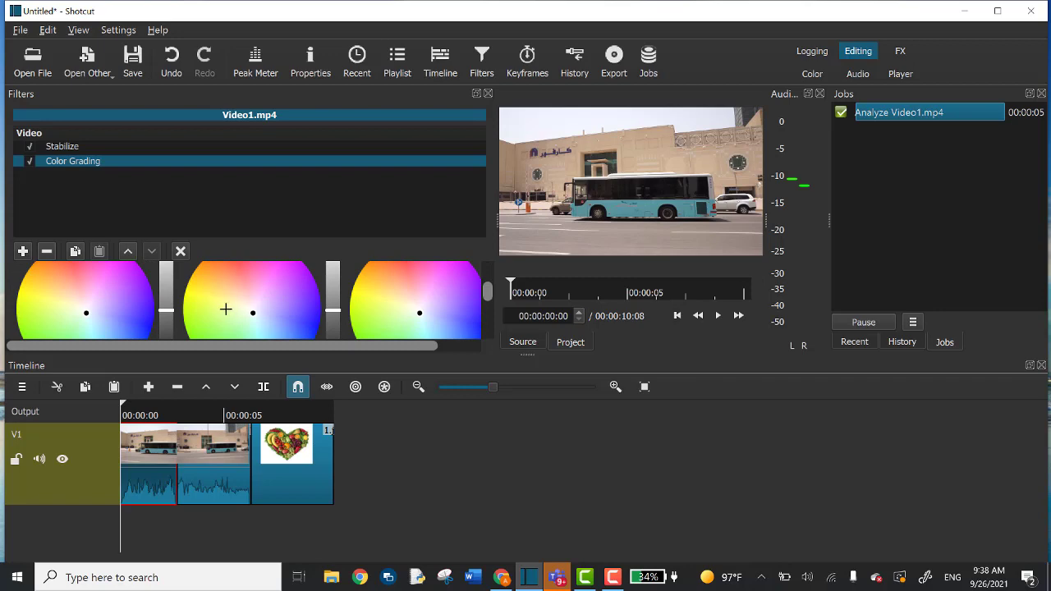
drag(231, 308, 221, 304)
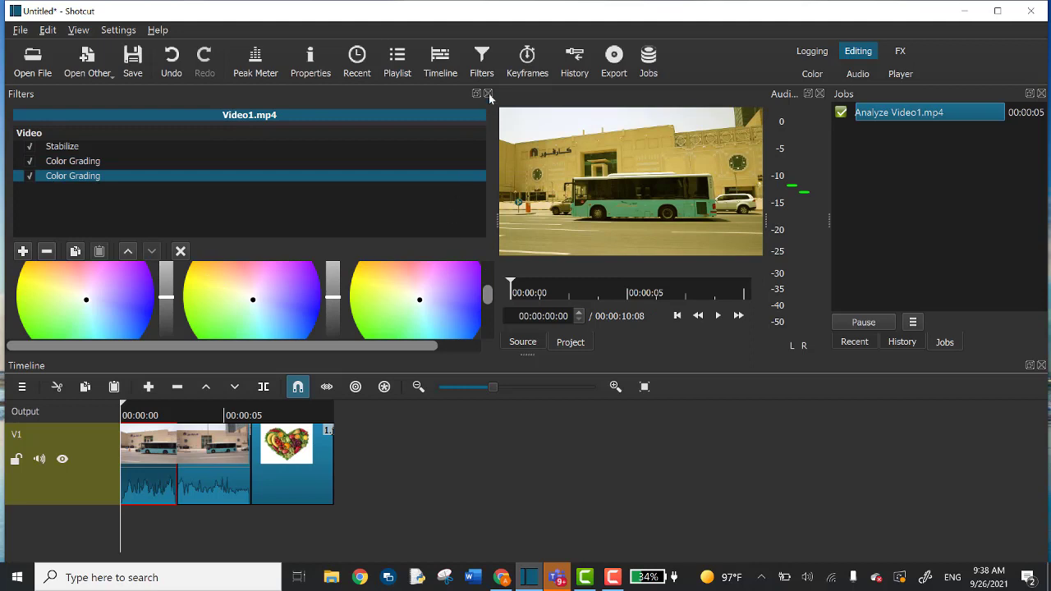
click(488, 94)
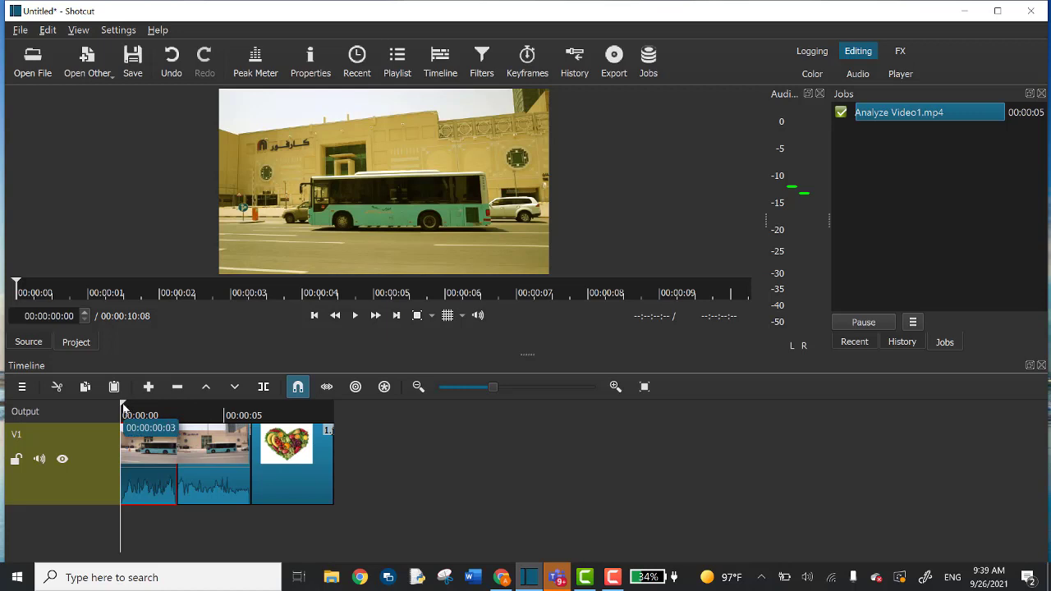
Split the first bus clip around 00:00:00:13 and select the longer remaining piece.
drag(123, 408, 131, 415)
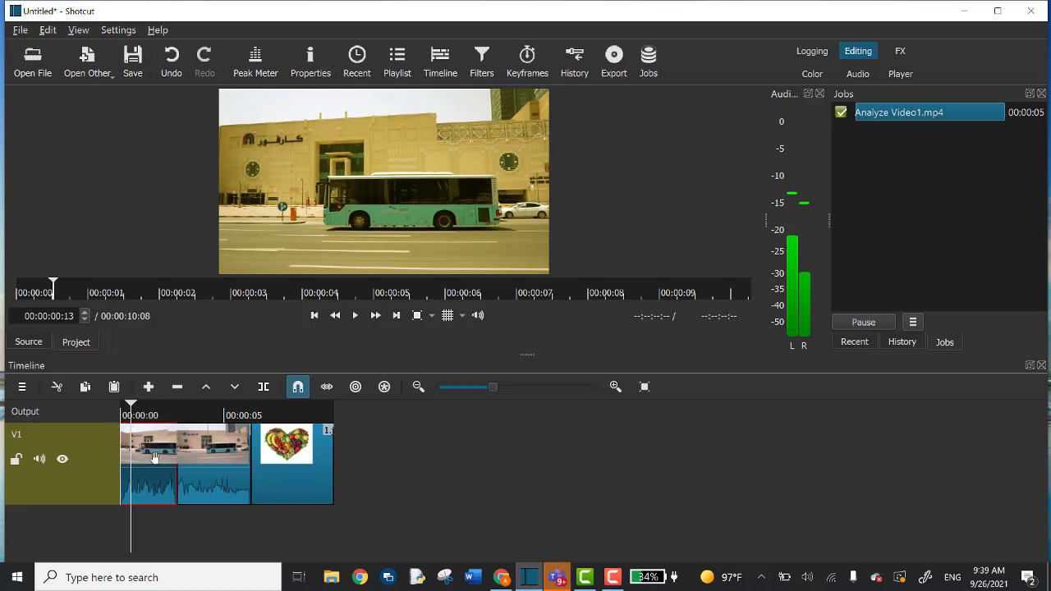
click(265, 389)
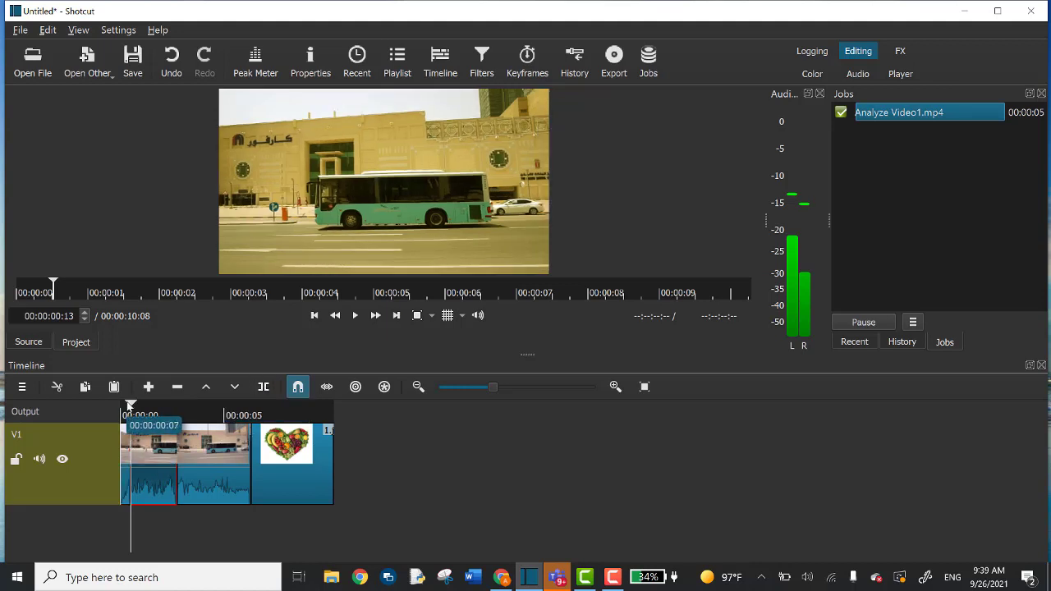
drag(131, 406, 178, 418)
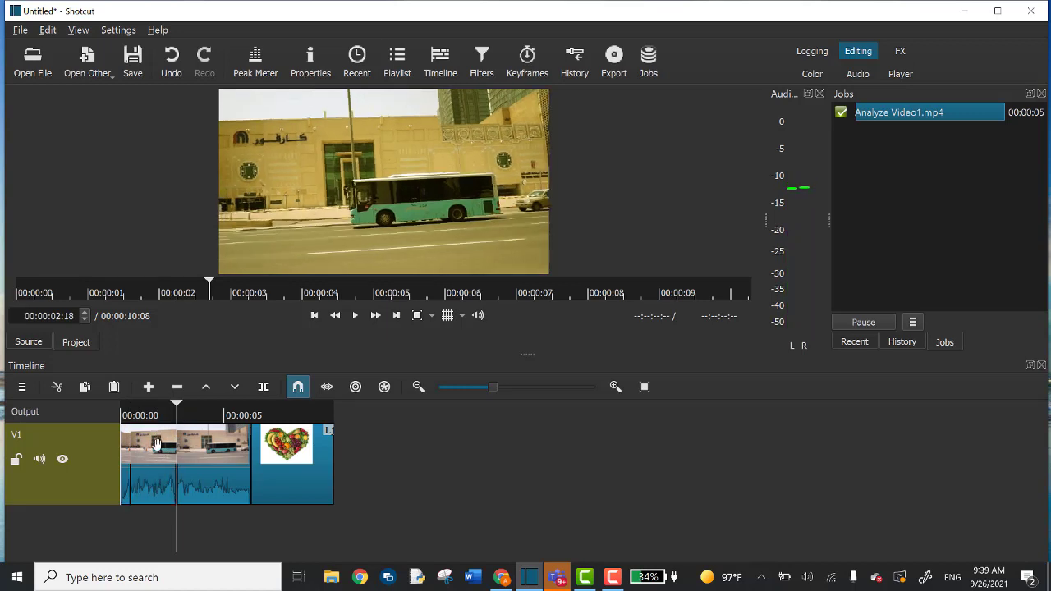
click(156, 444)
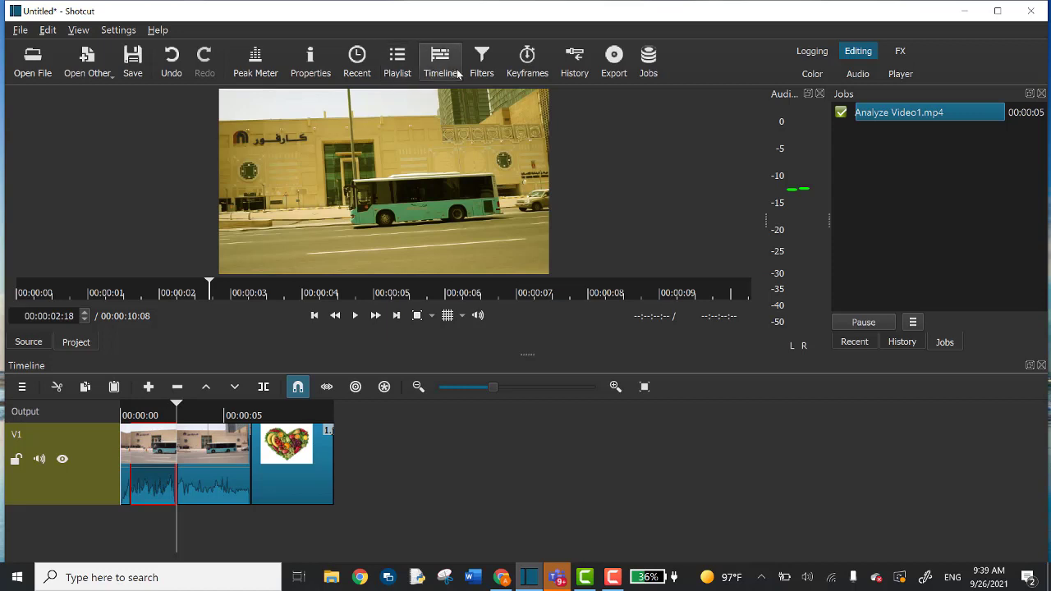
click(482, 62)
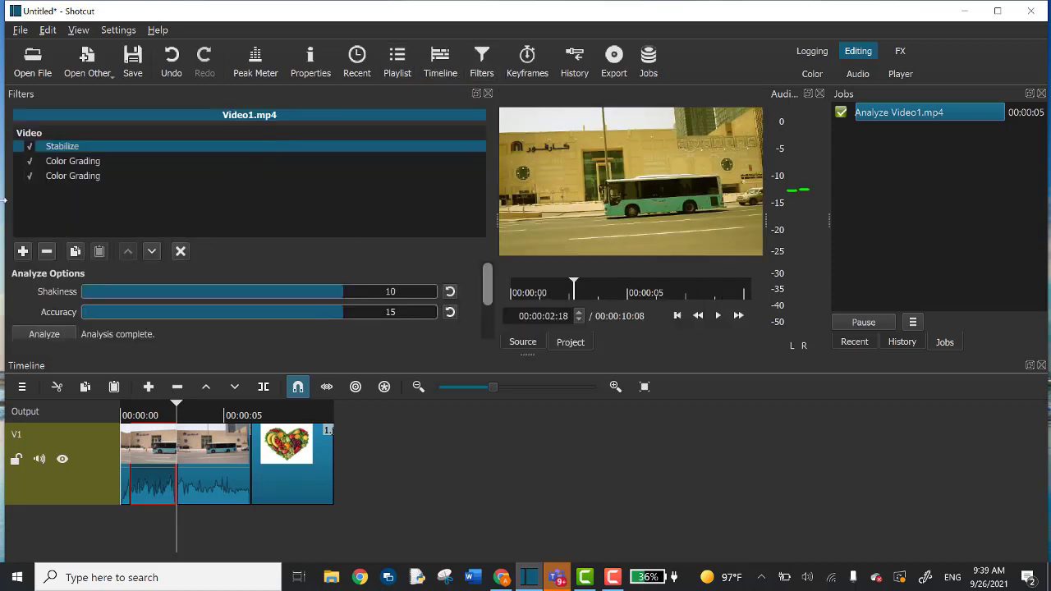
Add a Size, Position & Rotate filter zooming the clip piece to 200%.
click(23, 252)
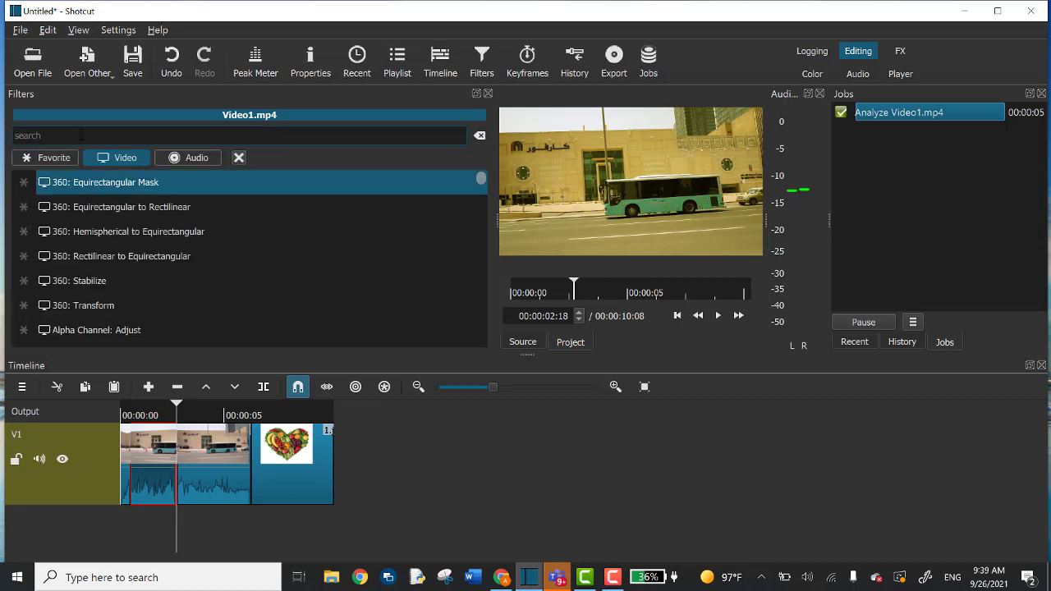
text(siz)
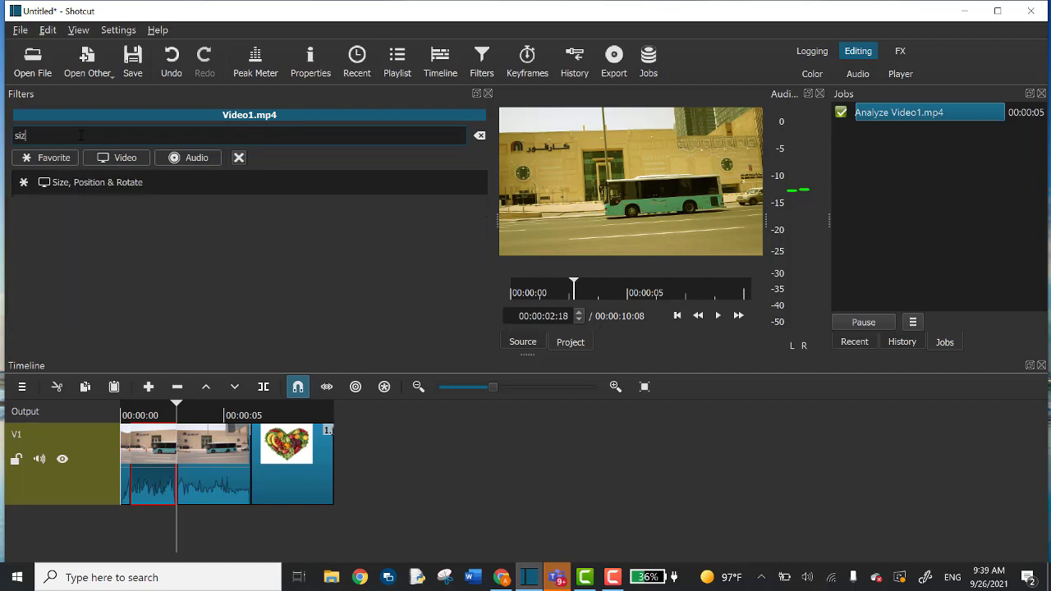
click(114, 182)
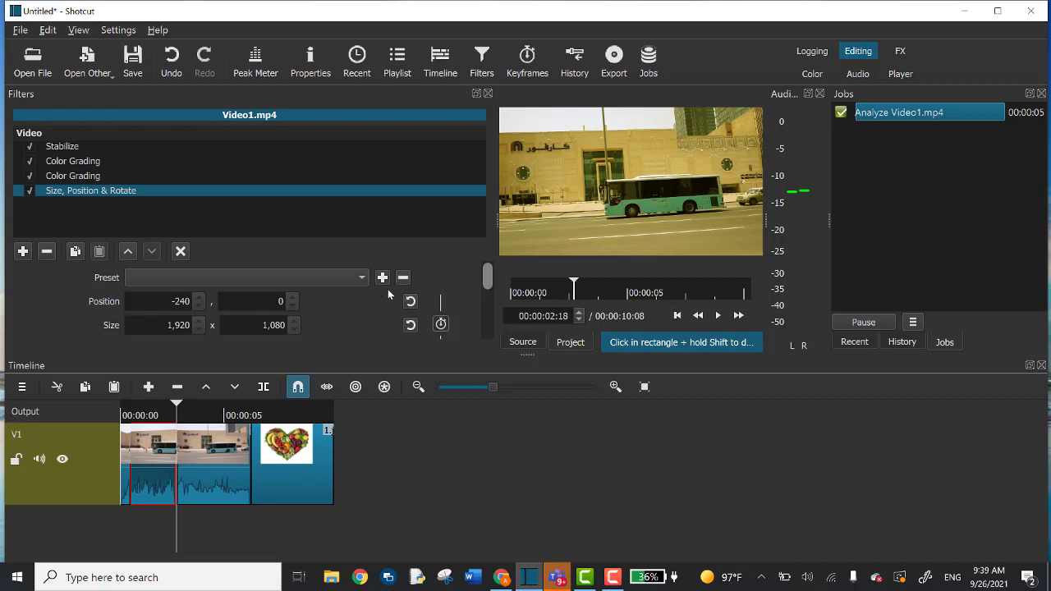
drag(488, 280, 488, 295)
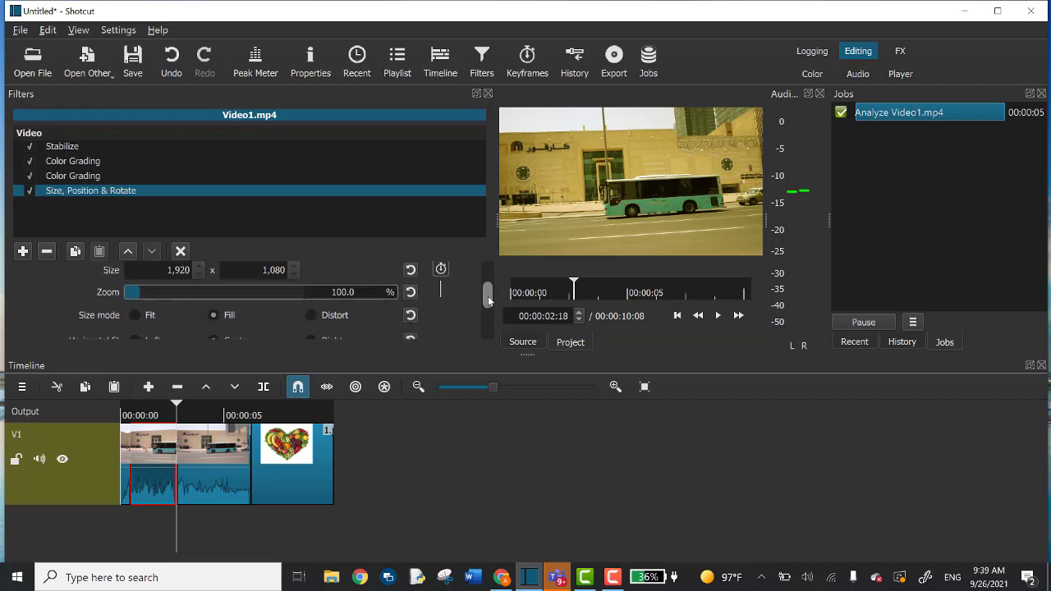
drag(332, 294, 339, 295)
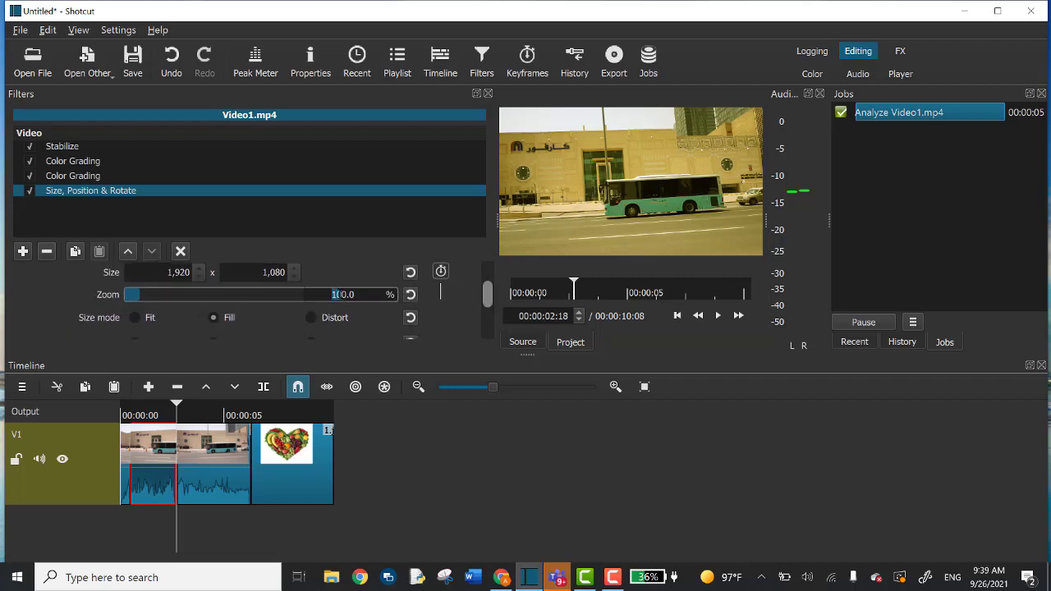
text(20)
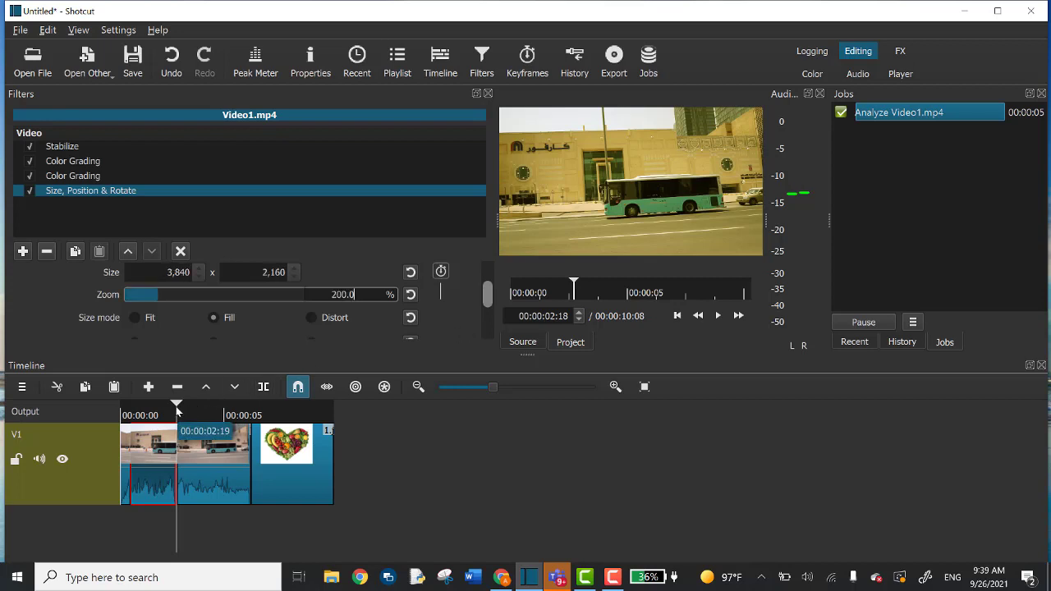
Play the clip from the start to check the 200% zoom, then close Filters.
key(Home)
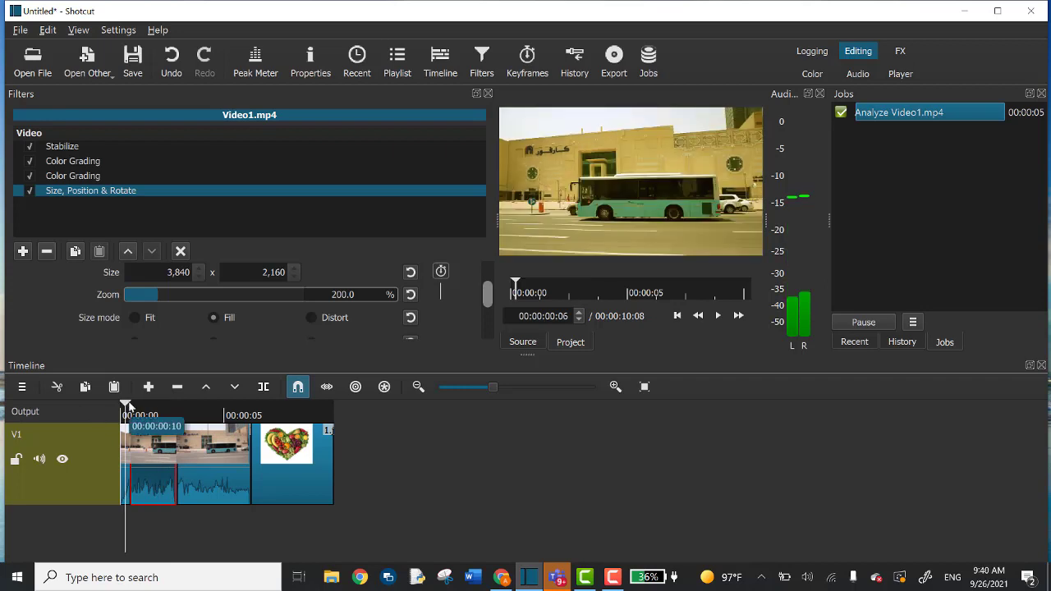
click(121, 404)
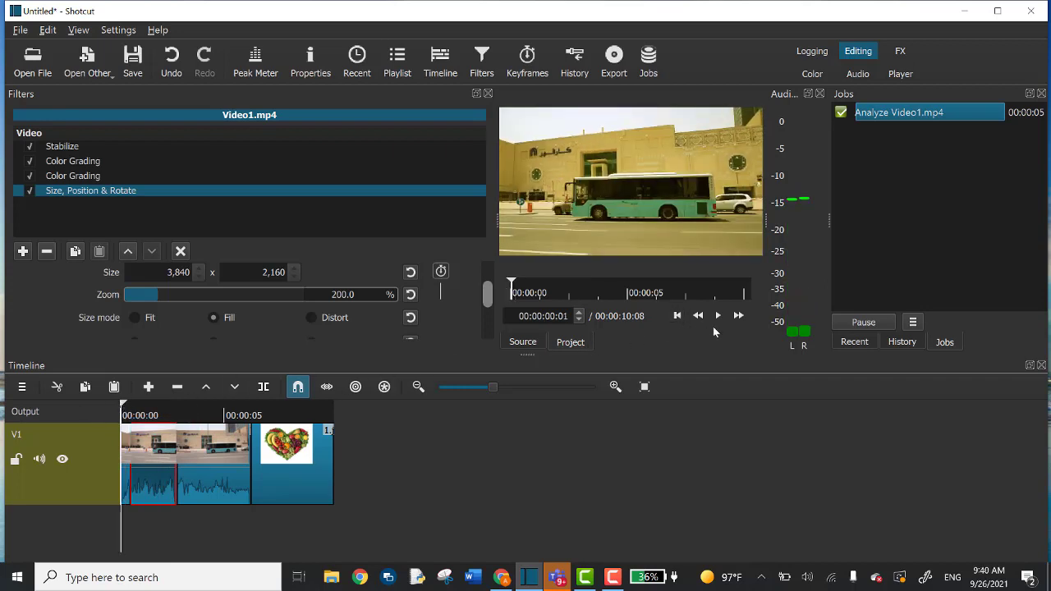
click(718, 316)
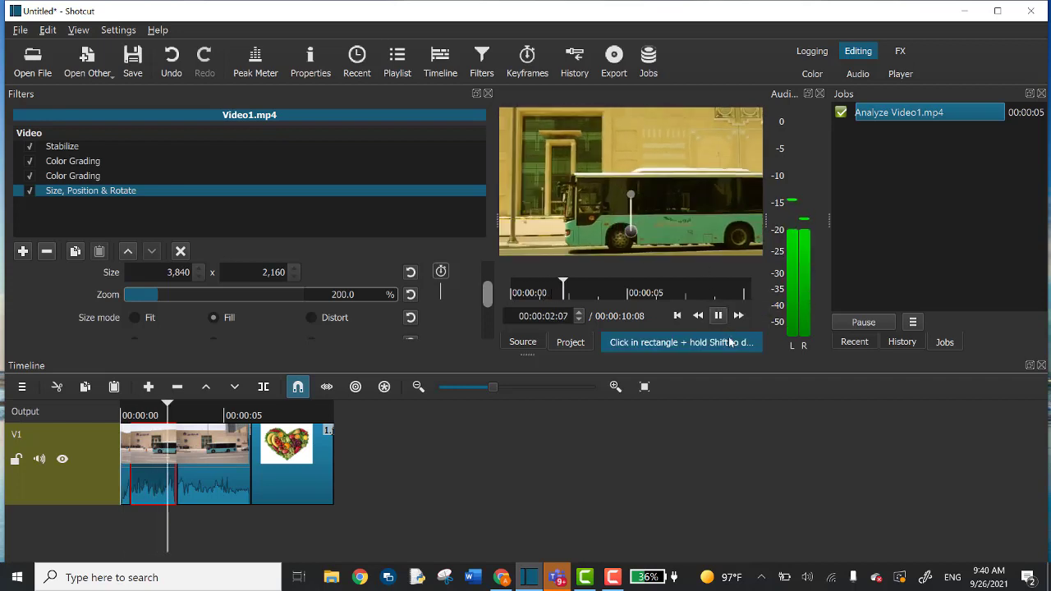
click(719, 316)
click(128, 415)
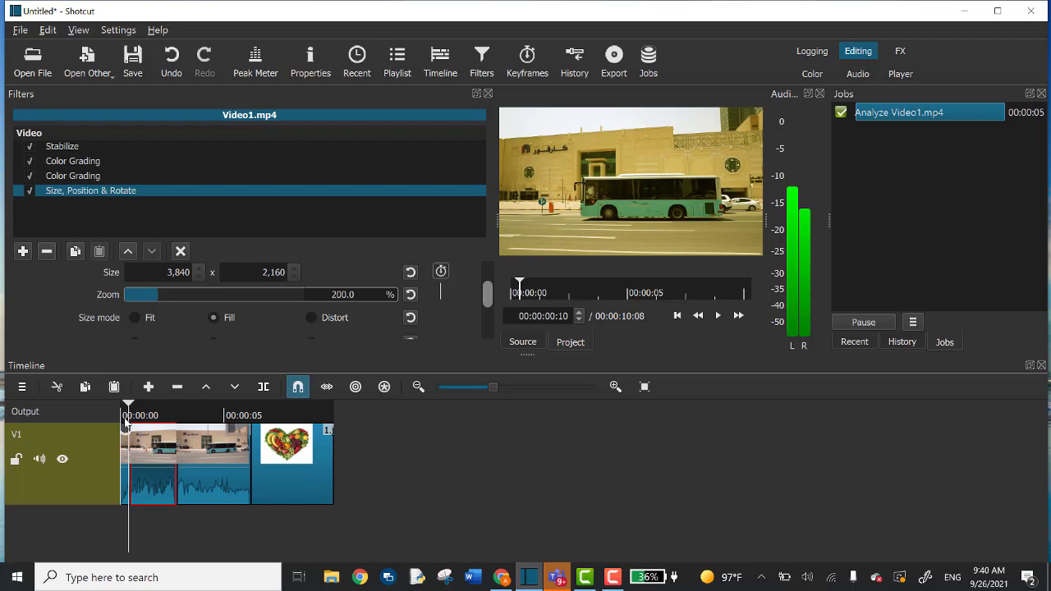
click(125, 406)
click(311, 64)
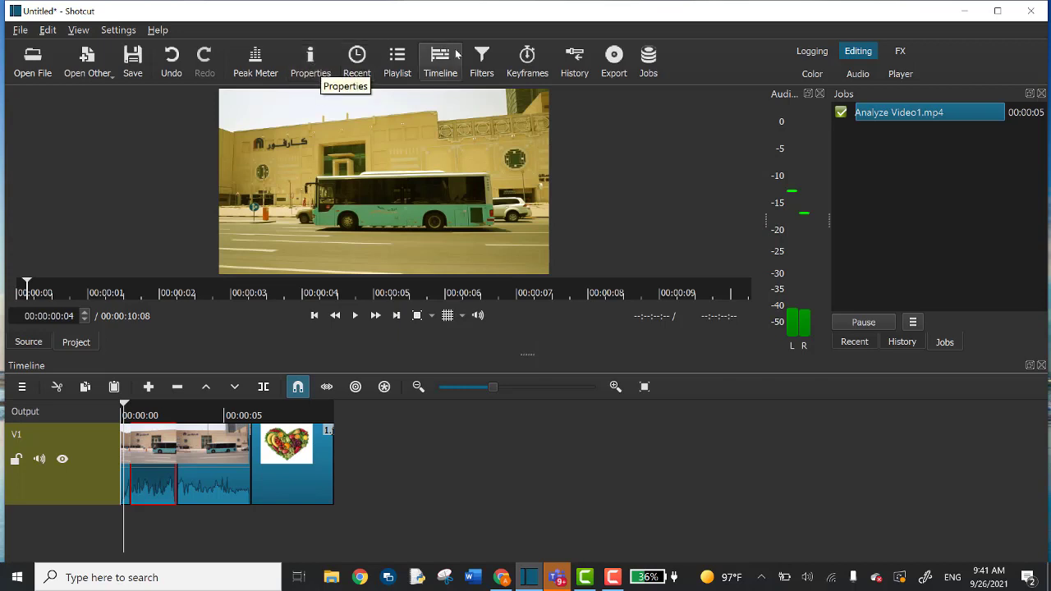
Set the first bus clip's Speed to 2x in its Properties.
click(313, 61)
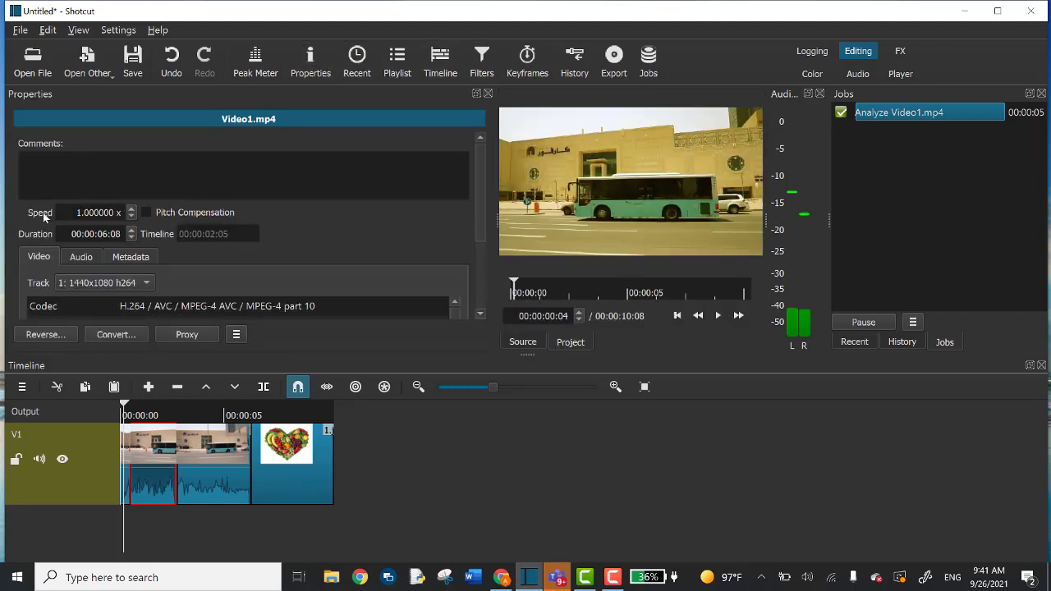
drag(80, 213, 75, 213)
text(2)
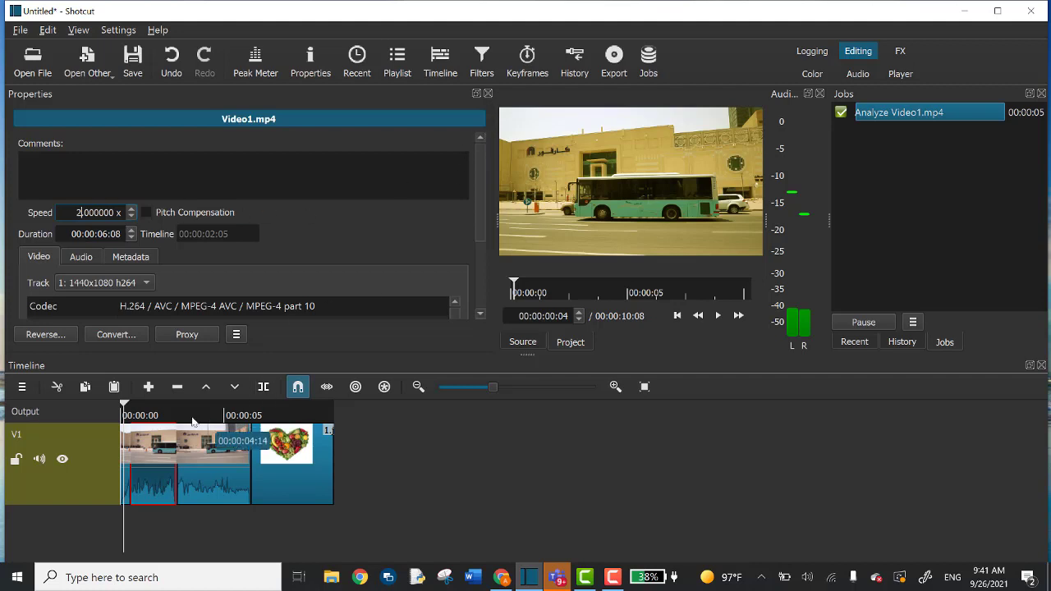
key(Return)
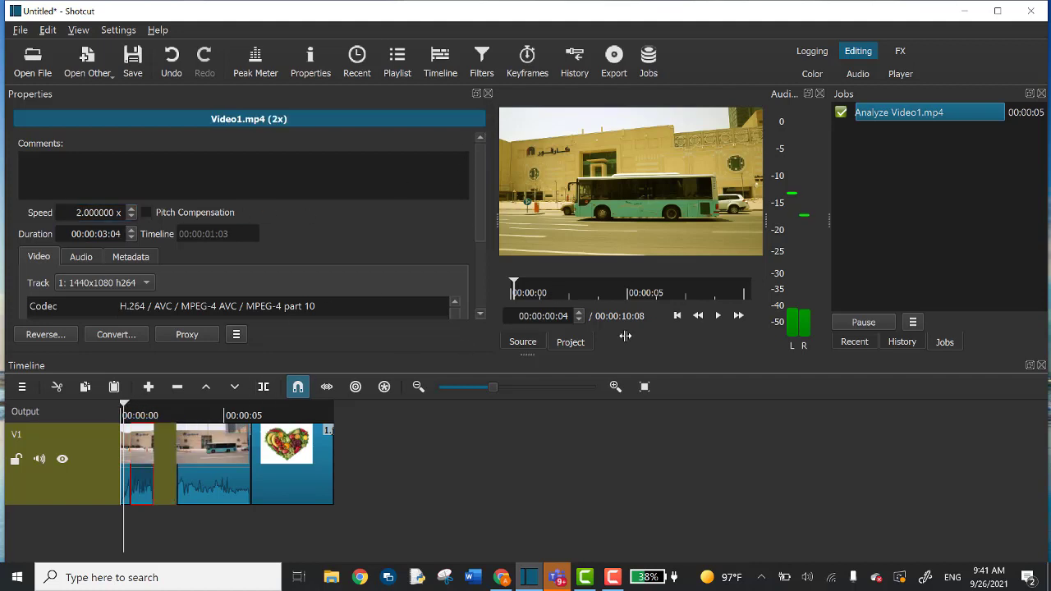
Preview the sped-up clip in the player from its start.
click(719, 316)
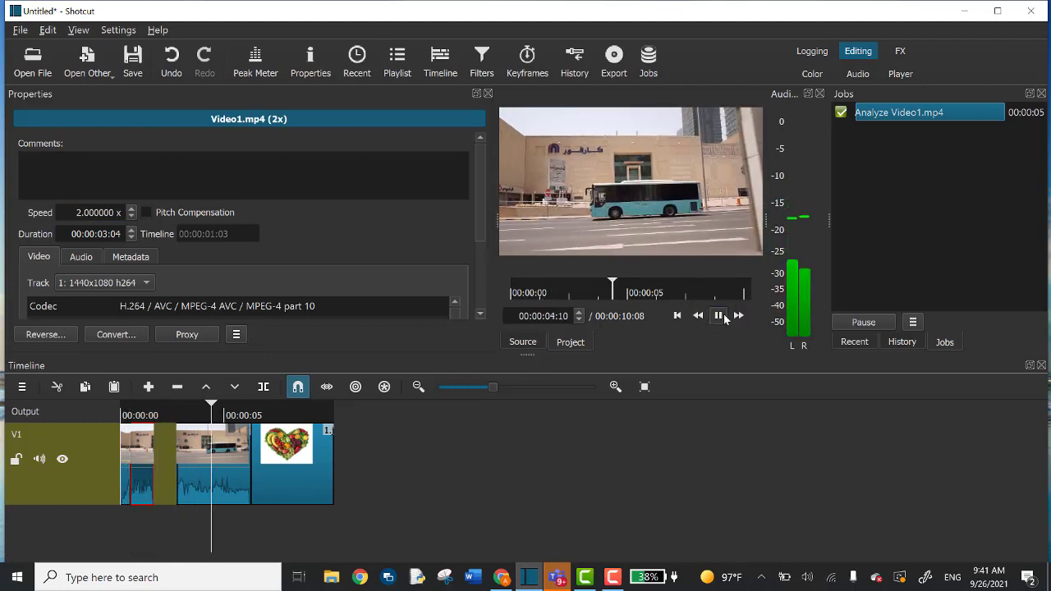
click(719, 315)
drag(585, 290, 488, 295)
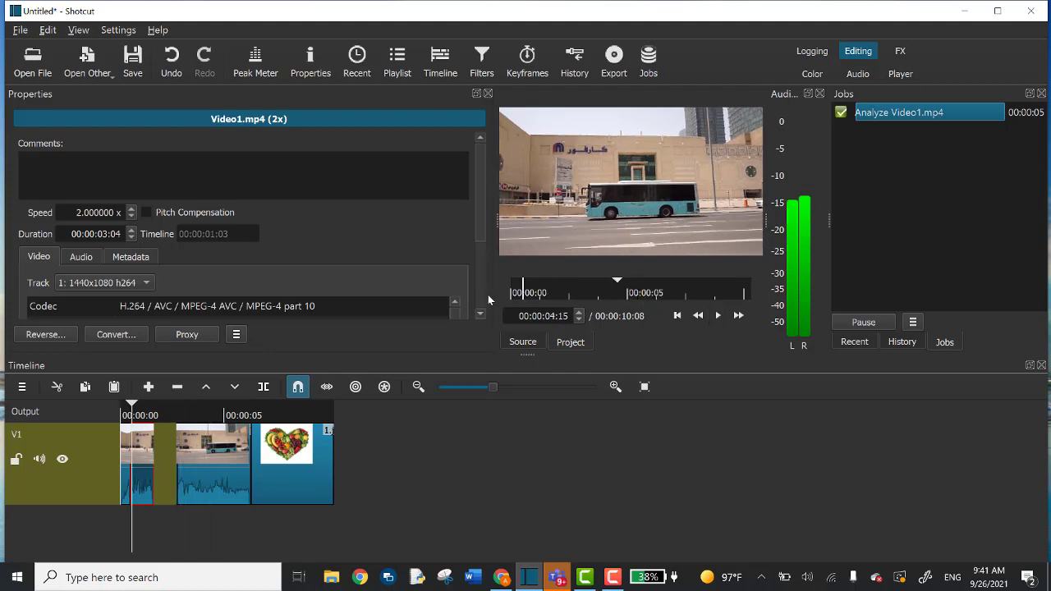
click(719, 315)
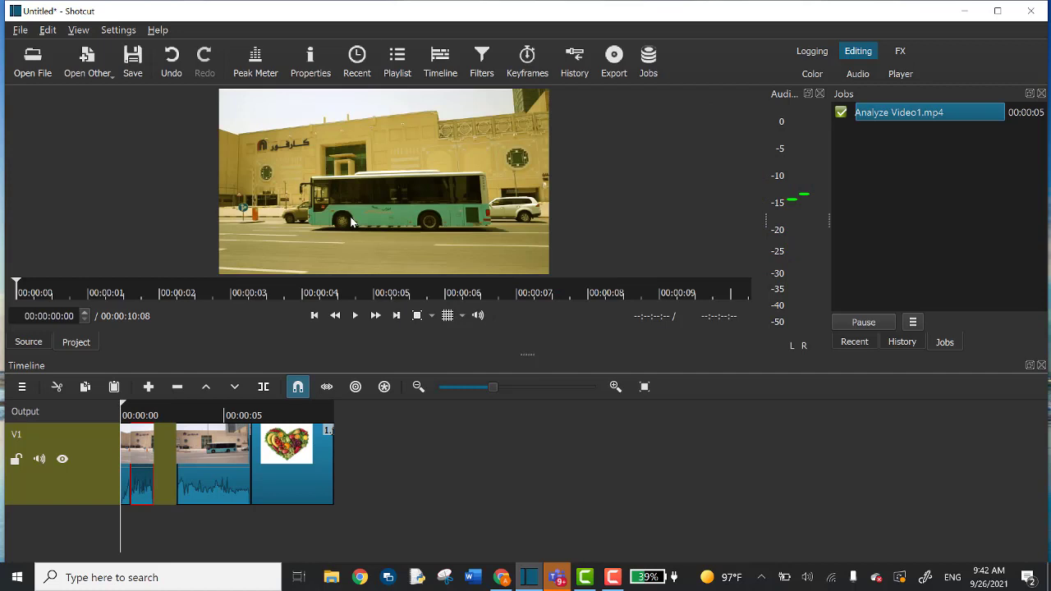
Select the second bus clip and place the playhead at 00:00:03:12.
click(220, 445)
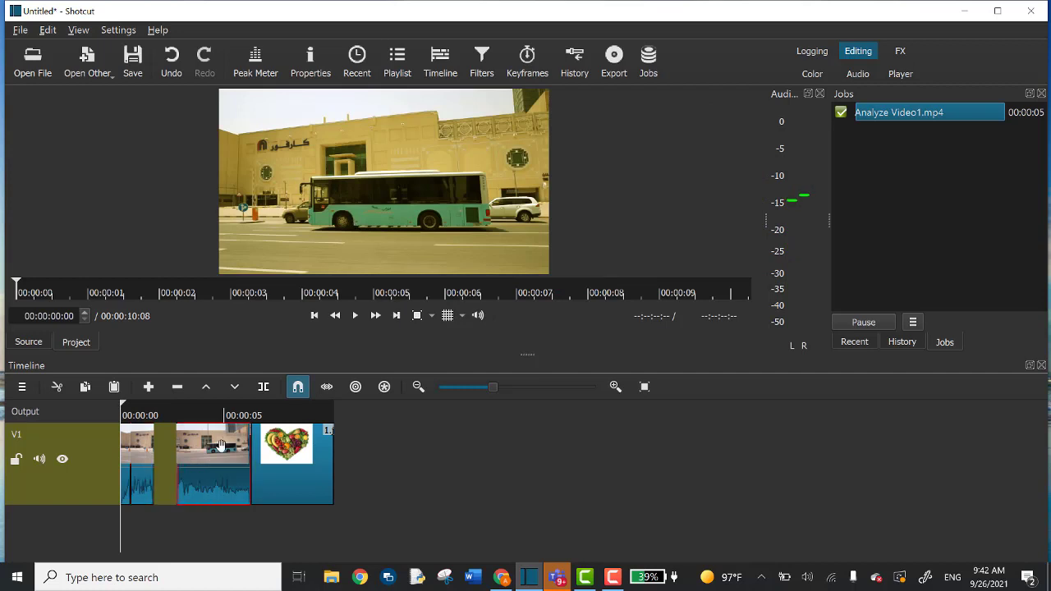
click(128, 408)
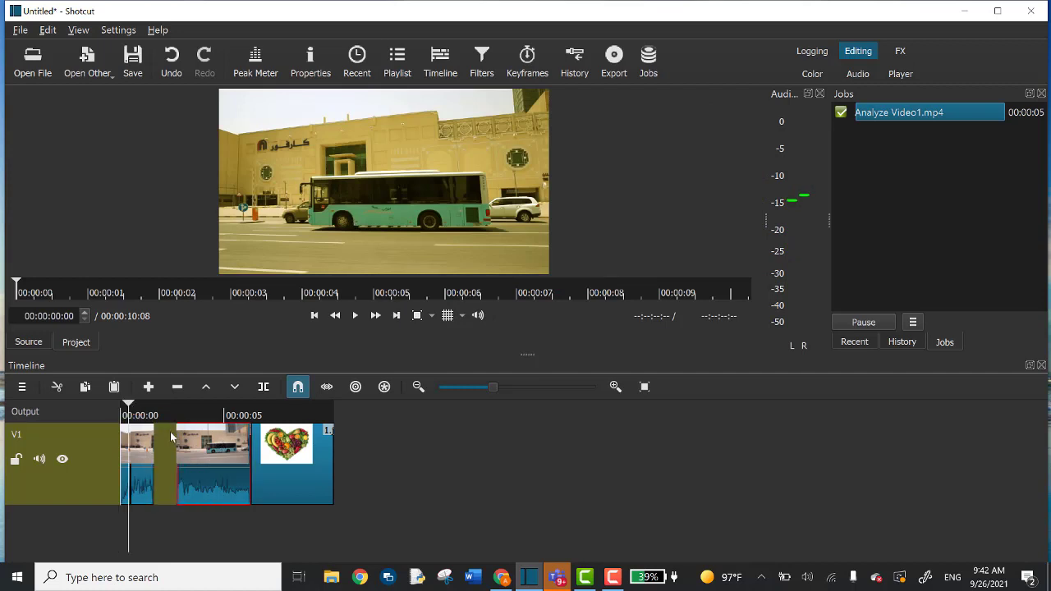
click(189, 442)
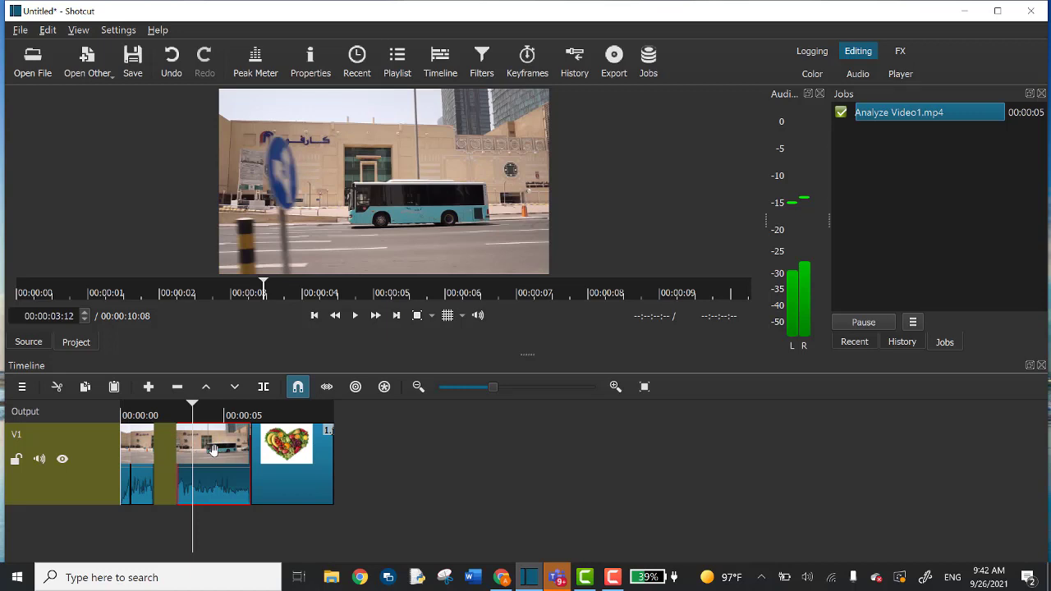
Add a Text: Simple filter to the second clip, replacing #timecode# with 'Here is Doha'.
click(482, 62)
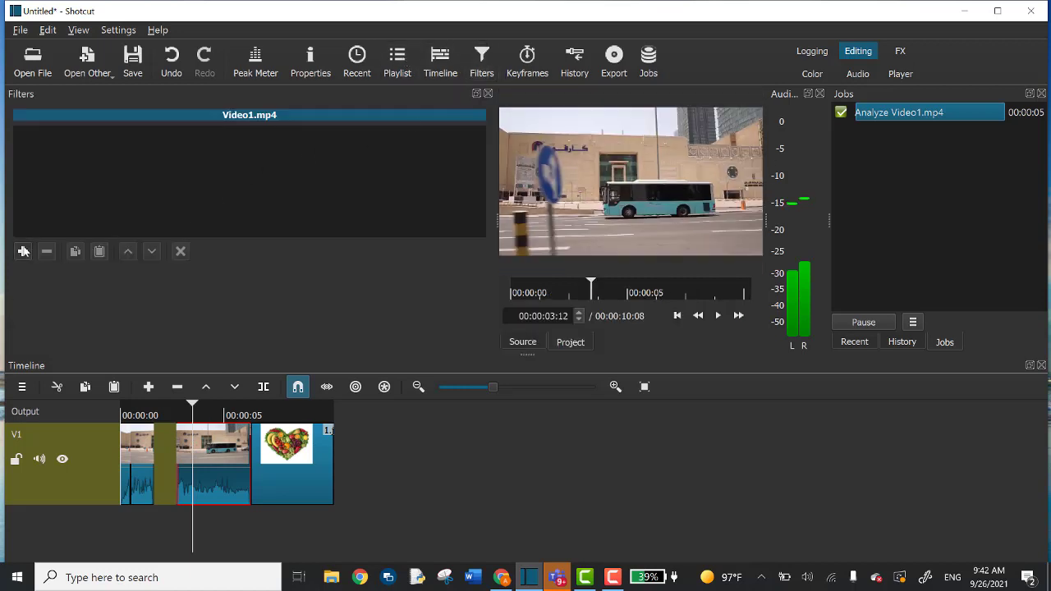
click(23, 251)
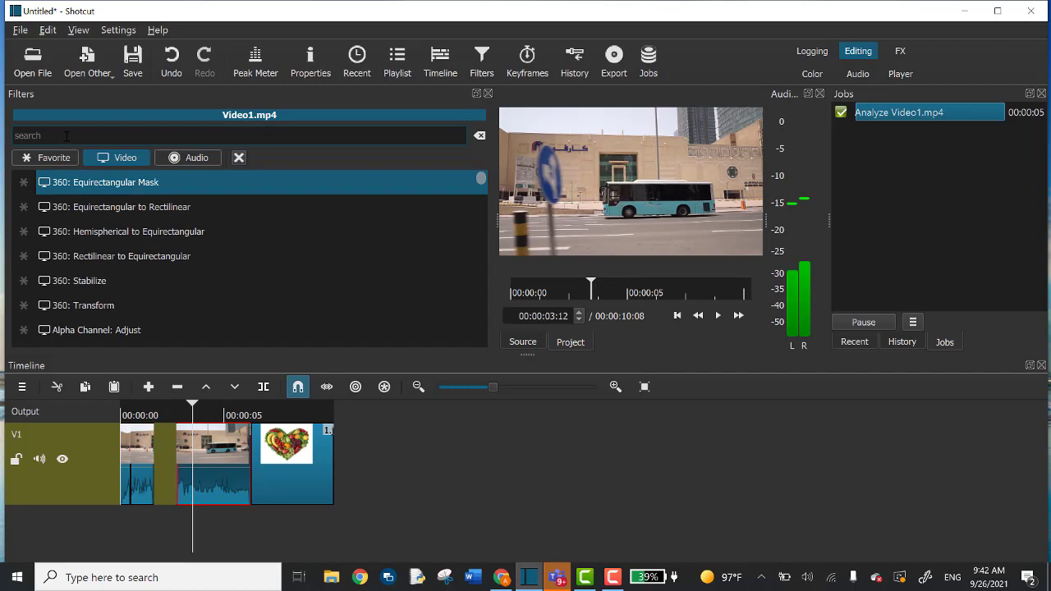
text(text)
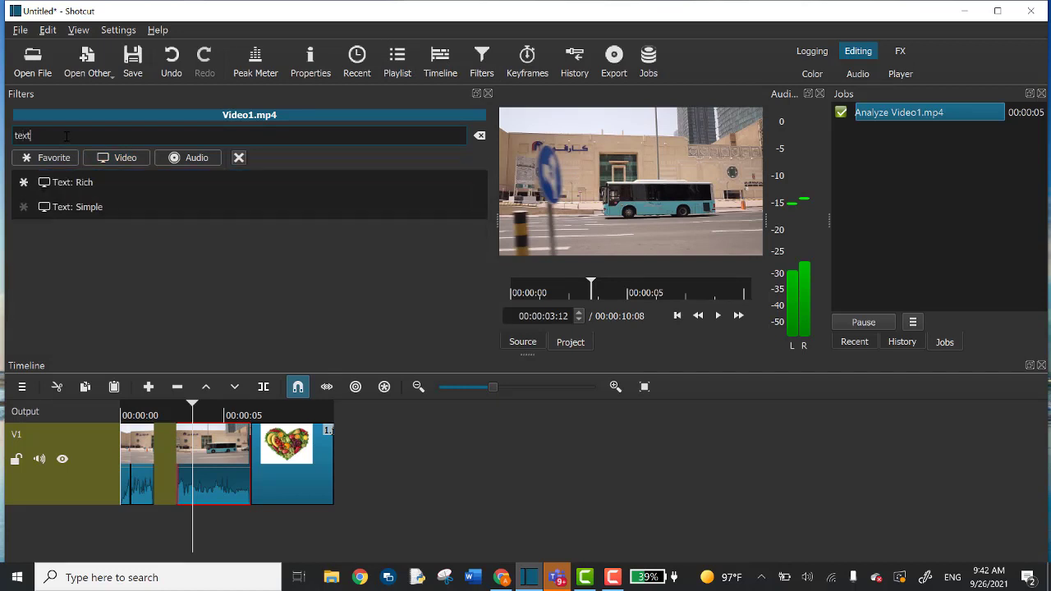
click(77, 207)
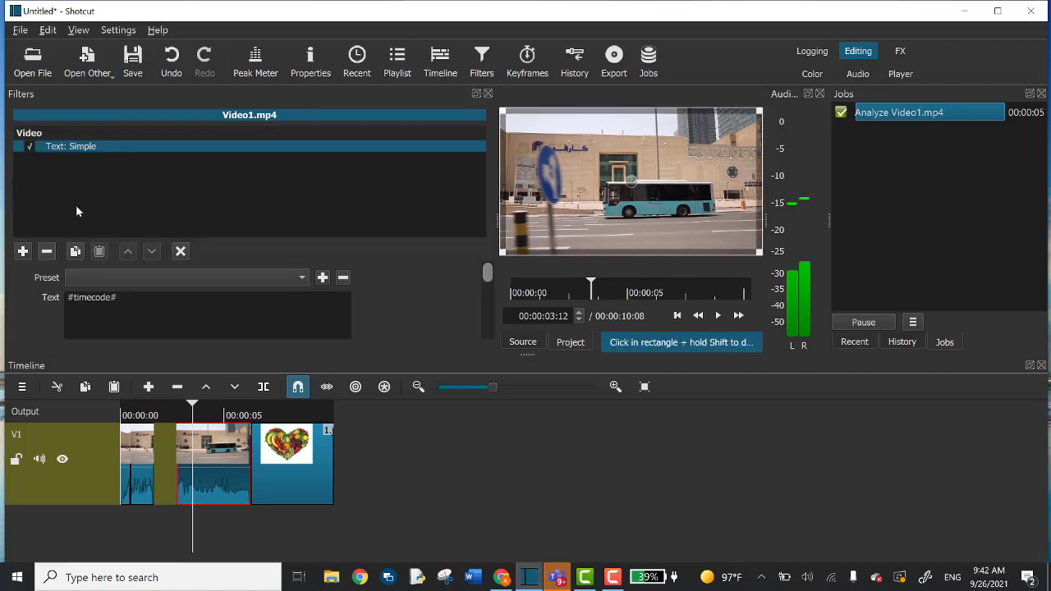
triple_click(101, 300)
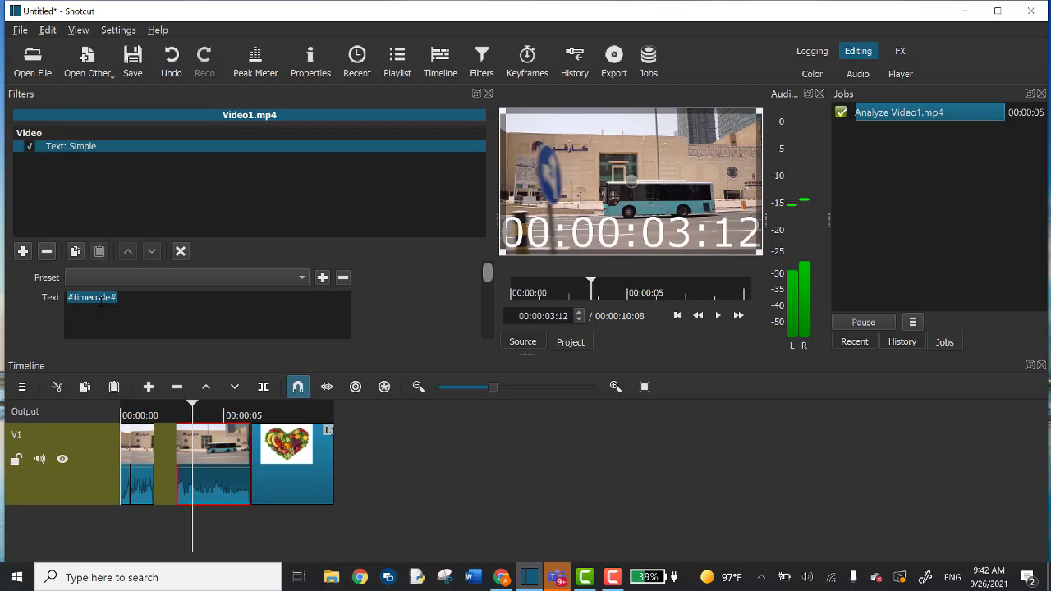
text(Here is)
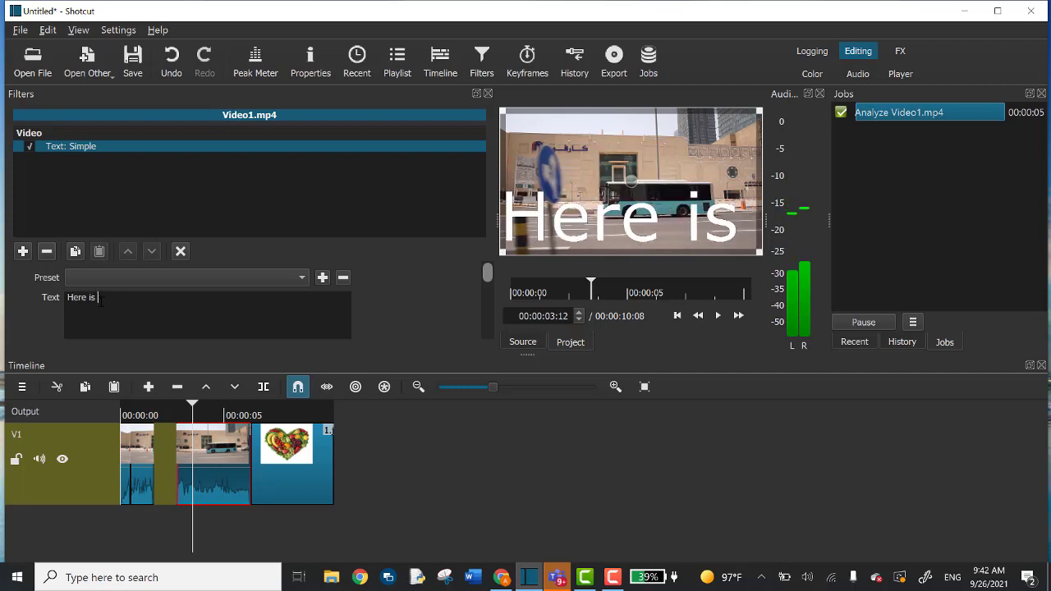
text( Doha)
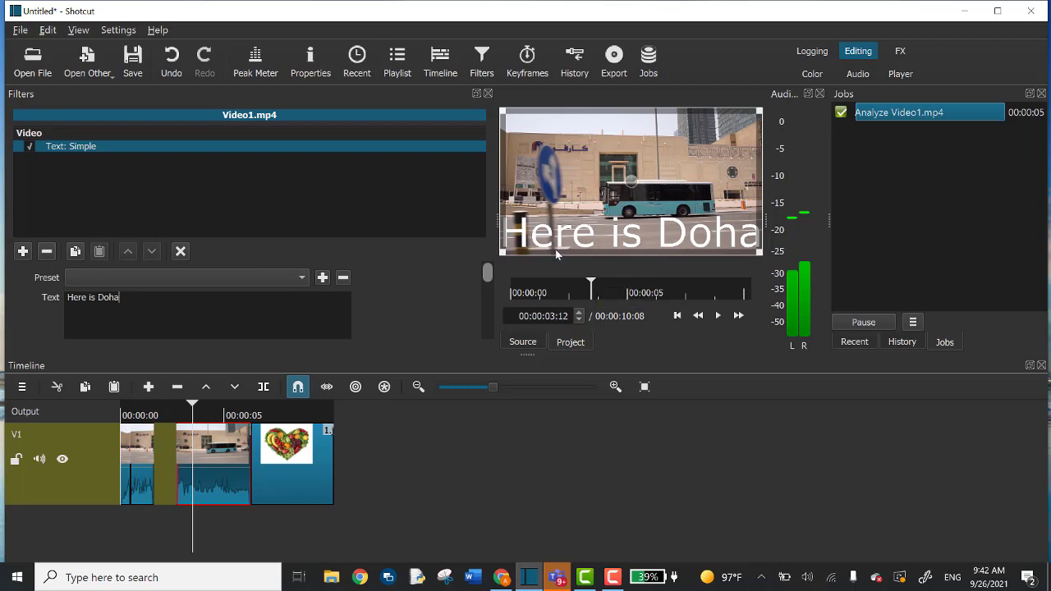
Play the clip to check the title, then return to its start.
click(723, 317)
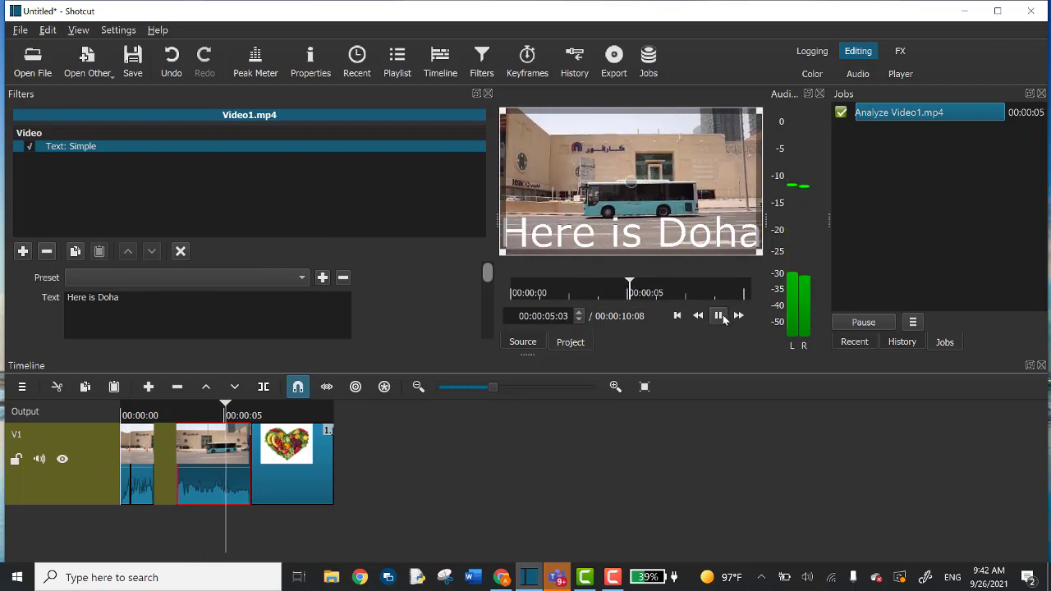
click(719, 315)
key(Up)
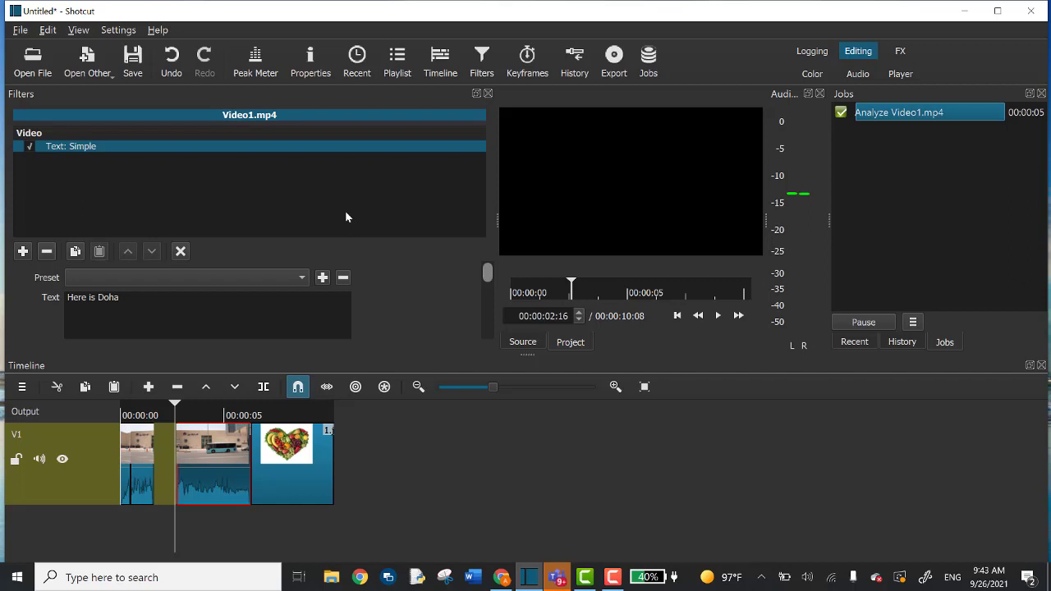
Open File > Export Video and choose Export File to bring up the save window.
click(20, 31)
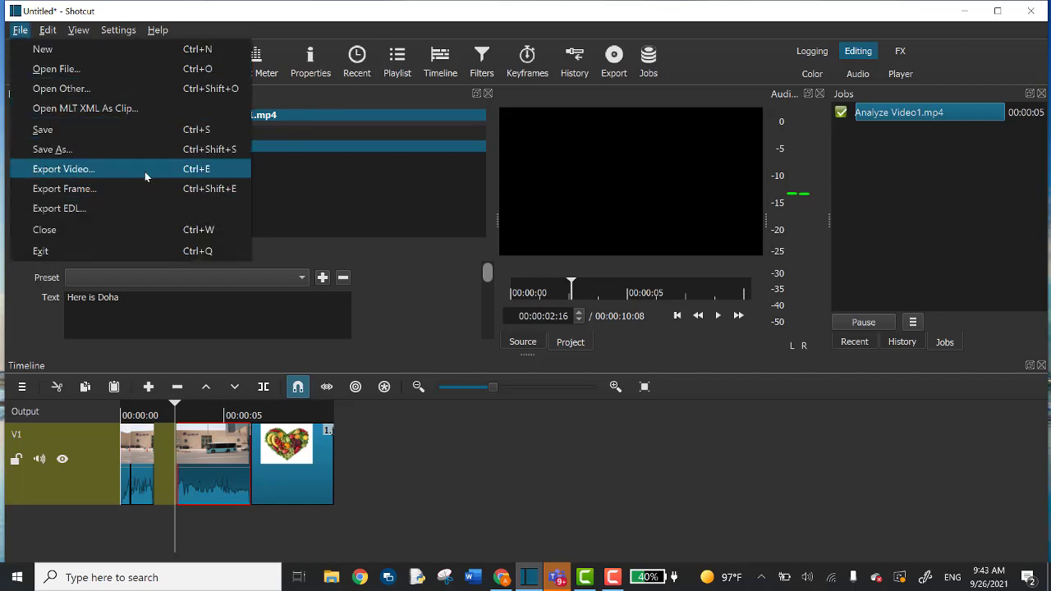
click(95, 170)
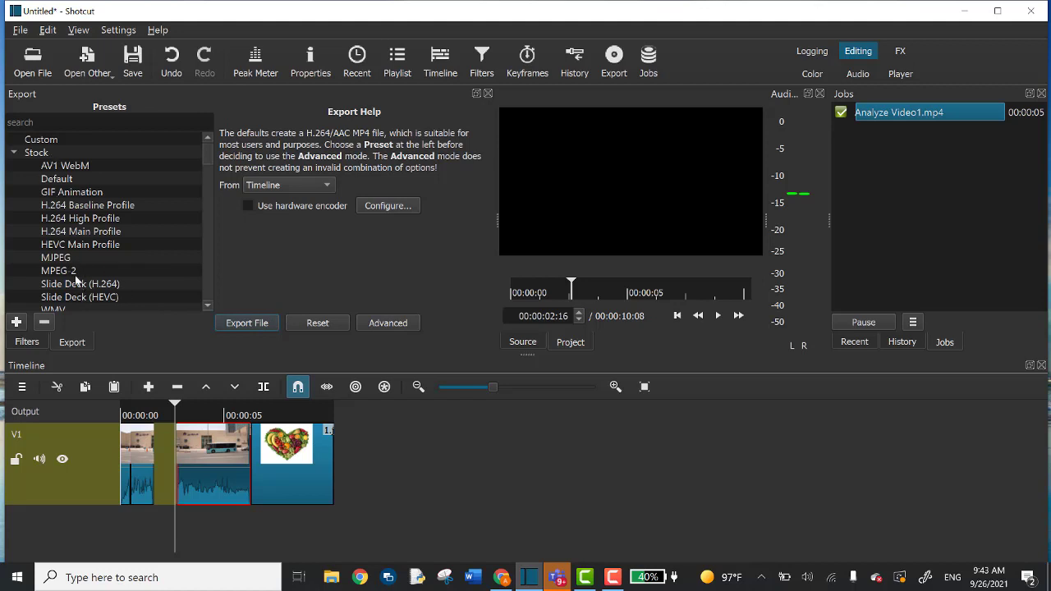
click(247, 323)
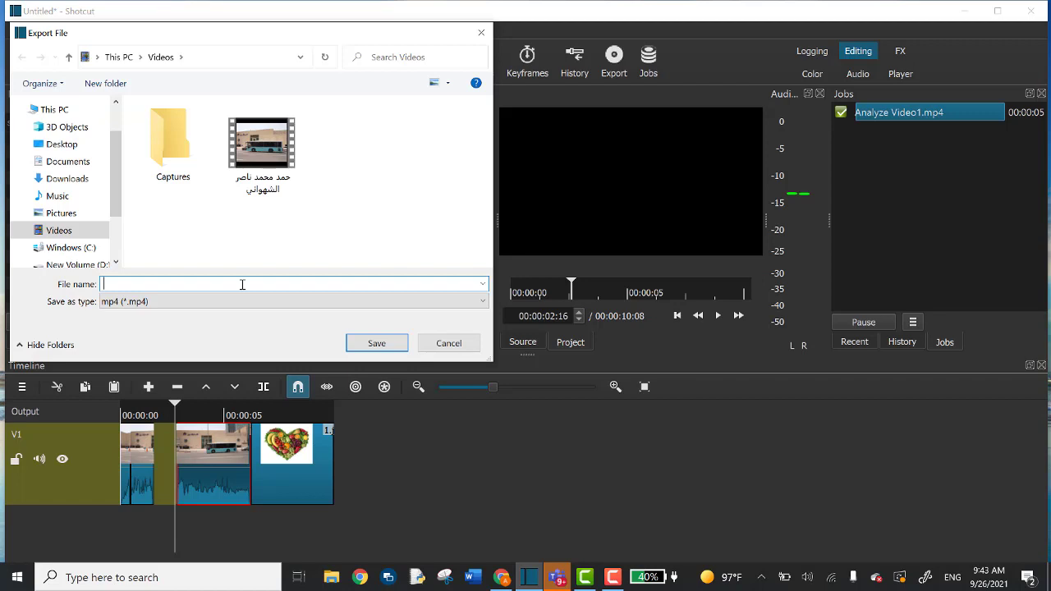
Name the export file with a person's name in Arabic plus '9-3', and save to start rendering.
text(vid)
key(BackSpace)
key(BackSpace)
key(BackSpace)
key(alt+shift)
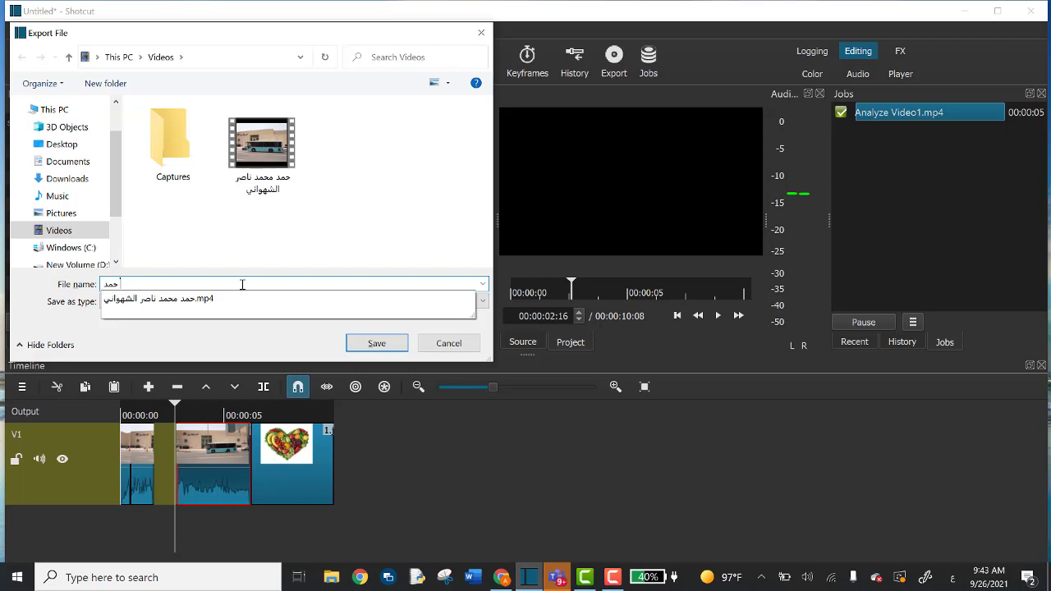
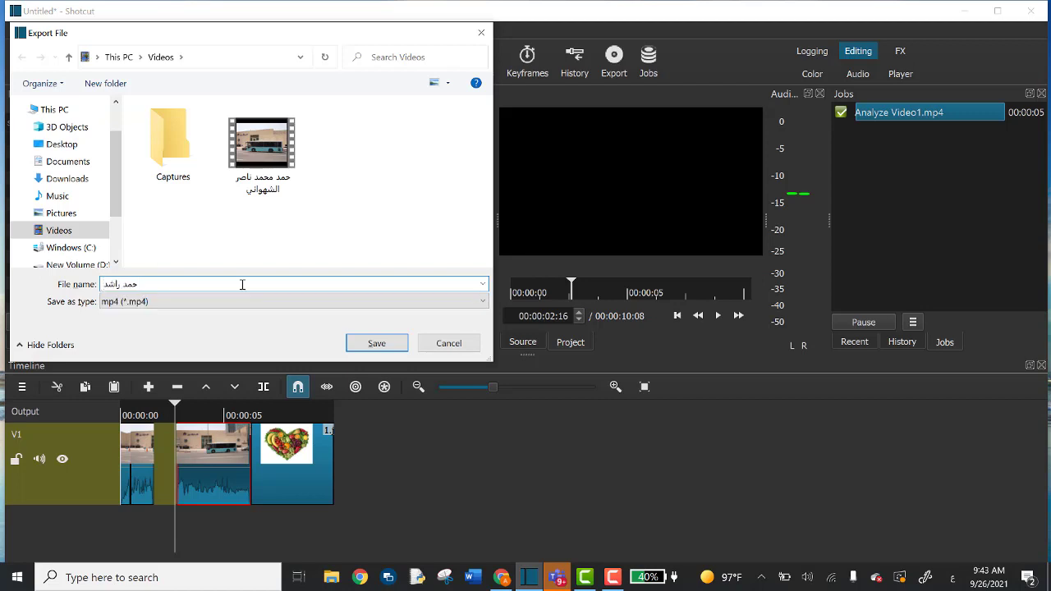
text(9-3)
click(377, 344)
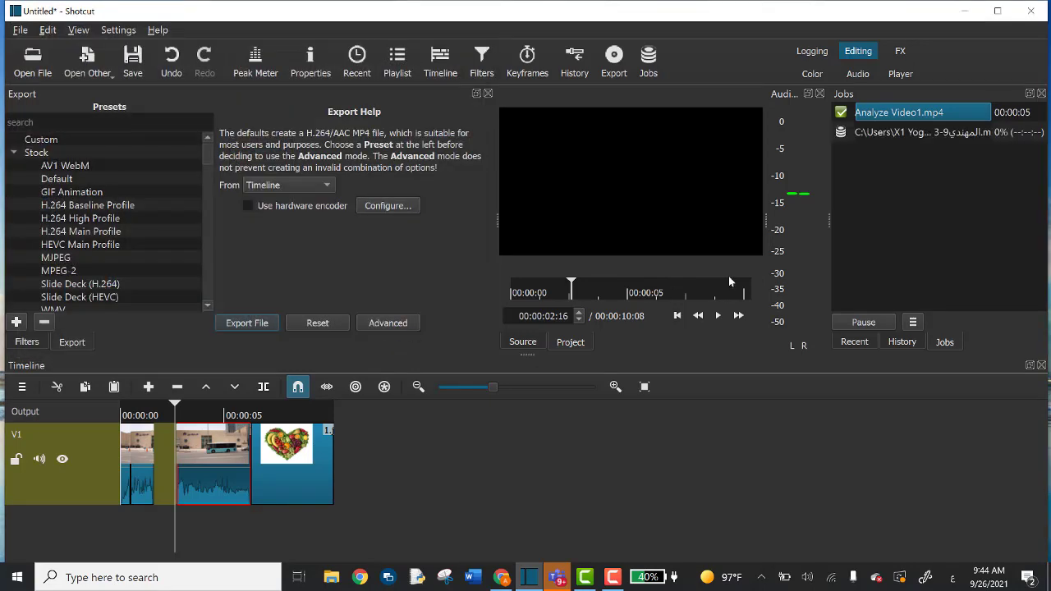